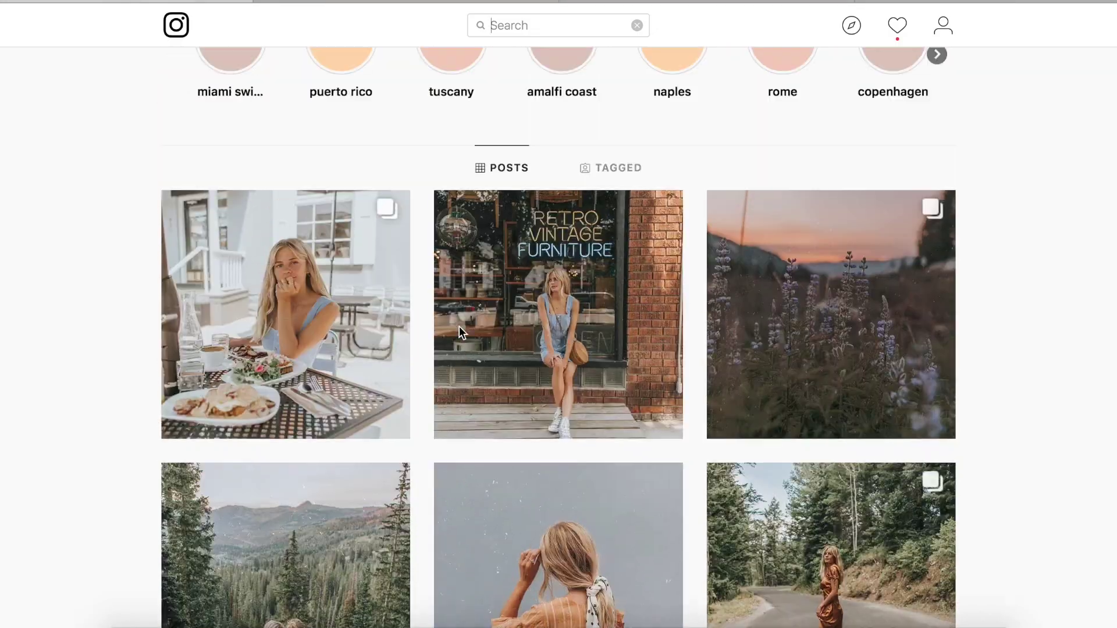
Browse the photo grids of several Instagram influencer profiles to study their editing style.
{"action": "scroll", "coordinate": [459, 467], "scroll_direction": "down", "scroll_amount": 10}
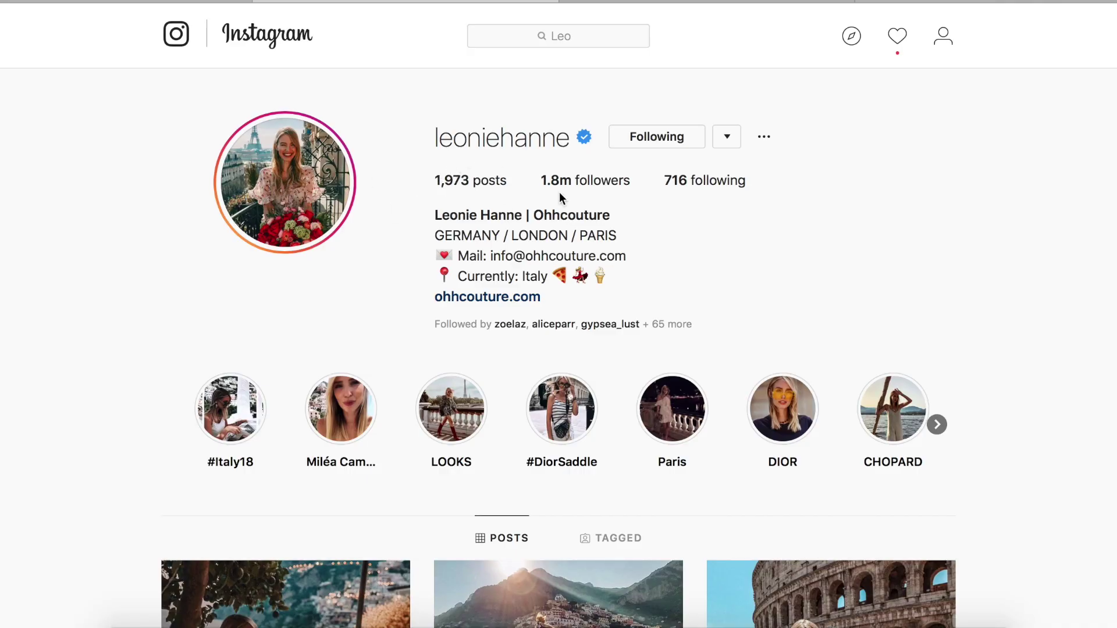
{"action": "scroll", "coordinate": [560, 192], "scroll_direction": "down", "scroll_amount": 18}
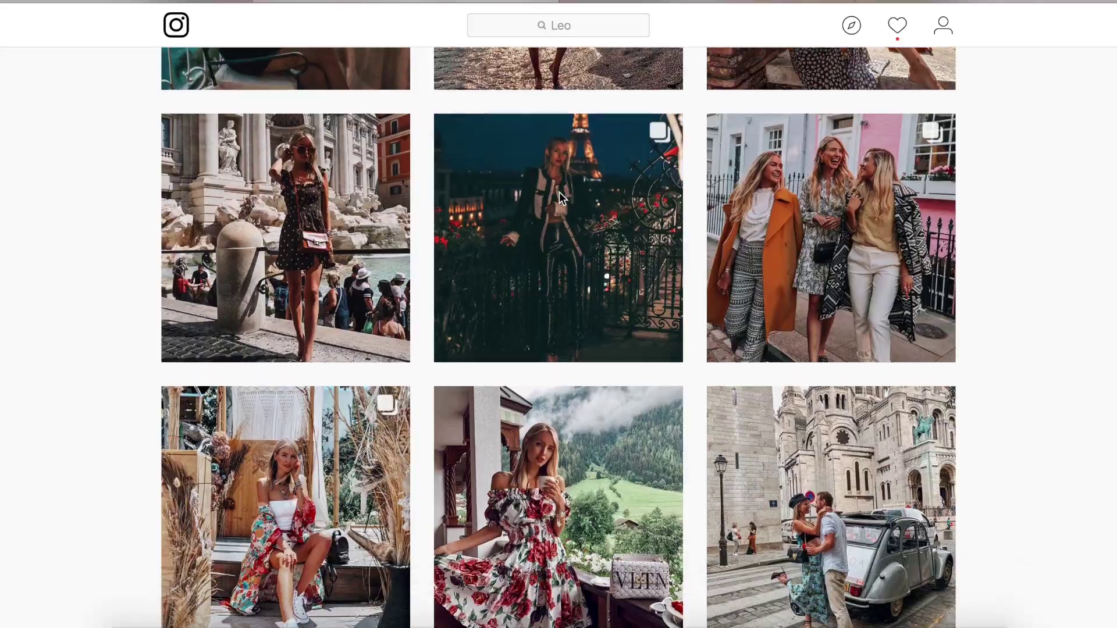
{"action": "scroll", "coordinate": [561, 198], "scroll_direction": "down", "scroll_amount": 4}
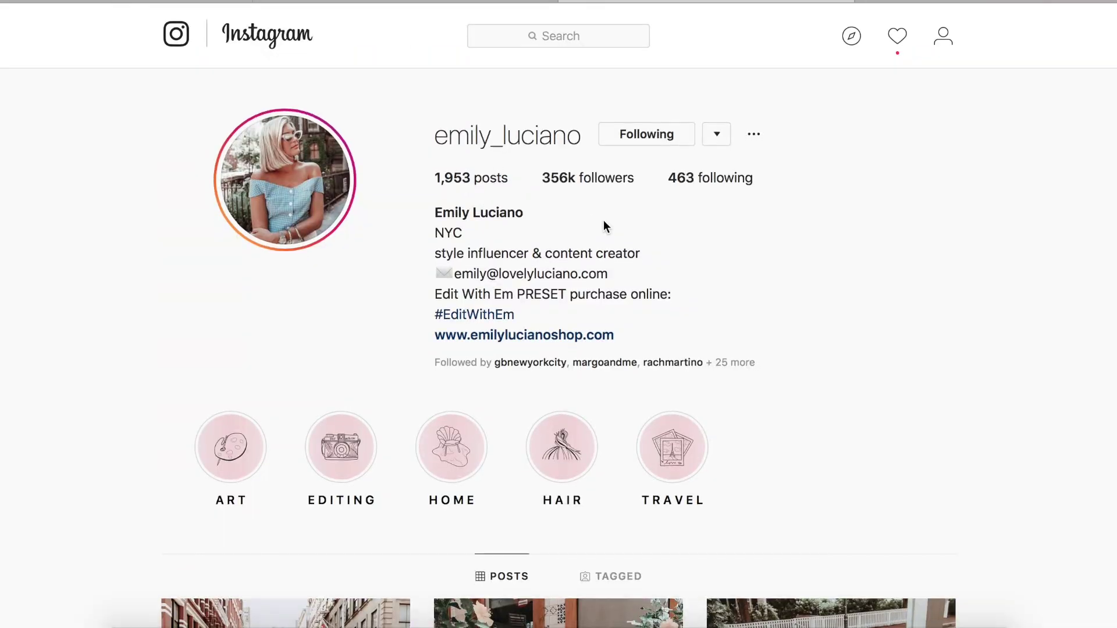
{"action": "scroll", "coordinate": [603, 220], "scroll_direction": "down", "scroll_amount": 4}
{"action": "scroll", "coordinate": [603, 220], "scroll_direction": "down", "scroll_amount": 13}
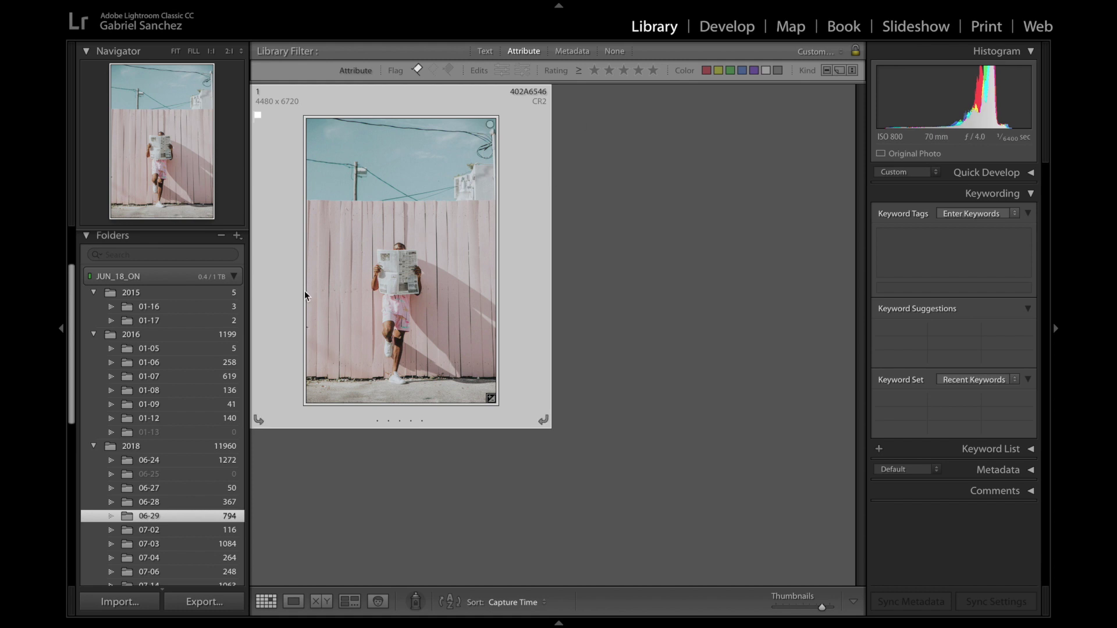
Open the pink fence photo in the Develop module and compare its edit with the unedited original.
{"action": "left_click", "coordinate": [738, 30]}
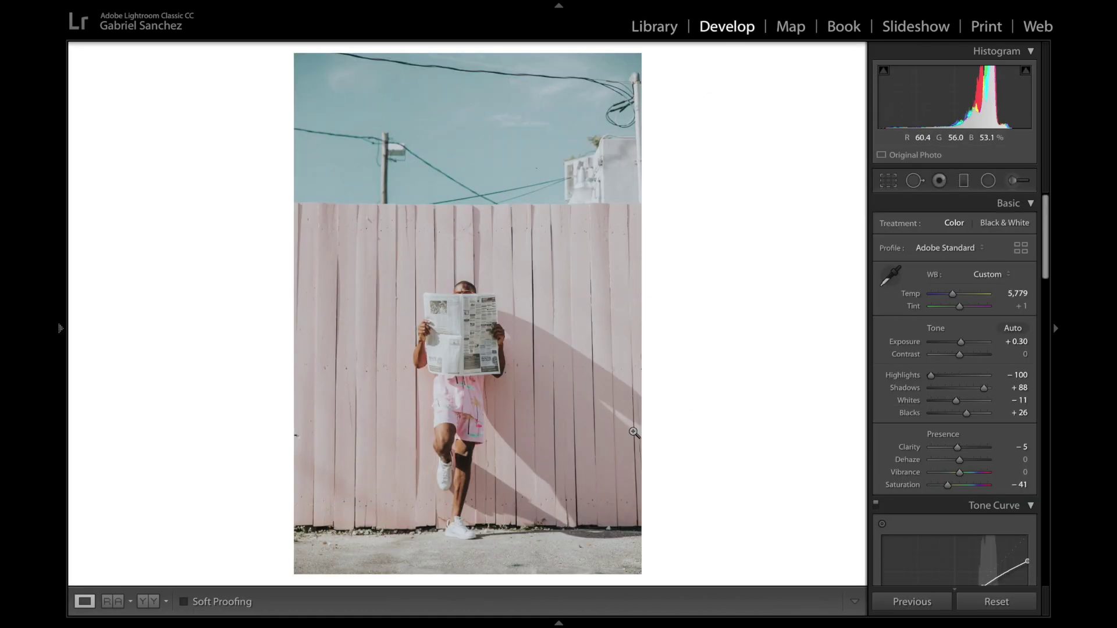
{"action": "scroll", "coordinate": [900, 449], "scroll_direction": "down", "scroll_amount": 5}
{"action": "scroll", "coordinate": [899, 449], "scroll_direction": "up", "scroll_amount": 5}
{"action": "key", "text": "backslash"}
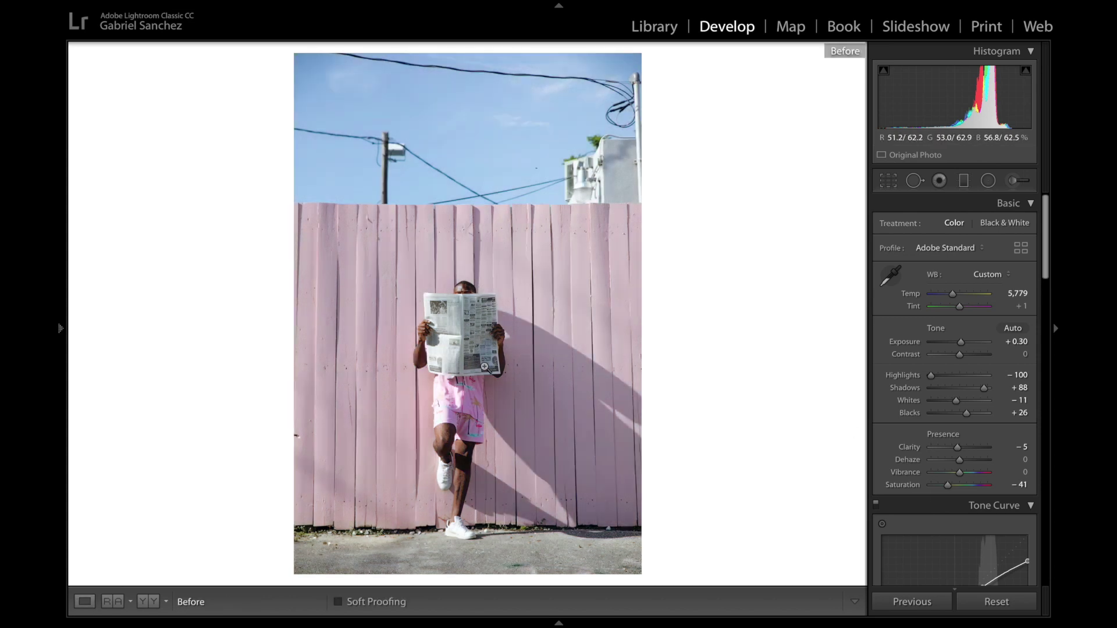
{"action": "key", "text": "backslash"}
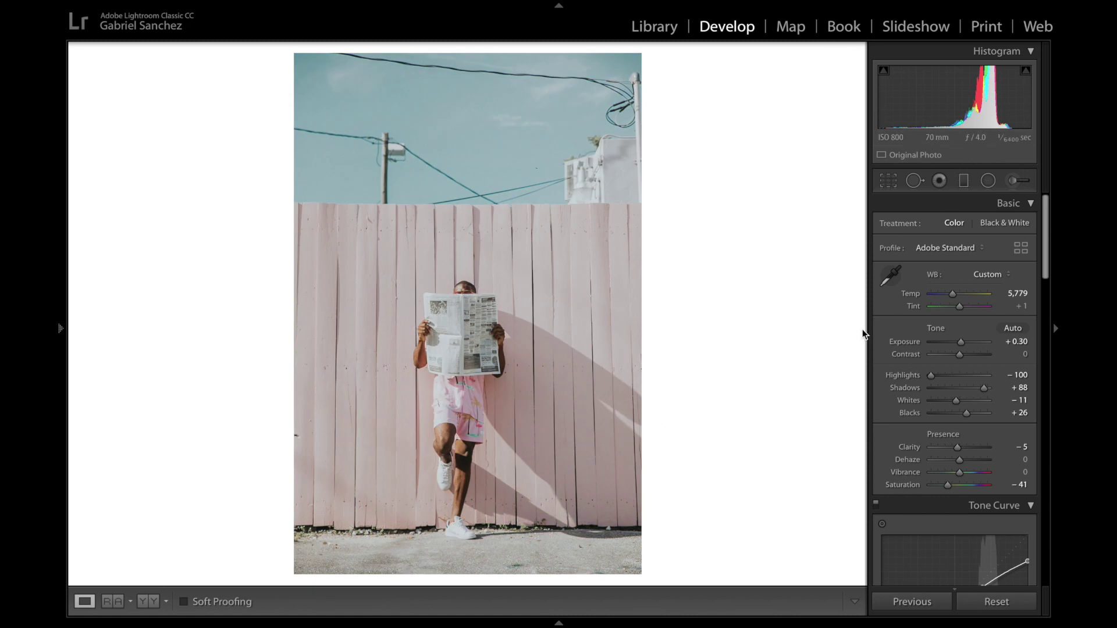
Set the photo's Shadows to +84 in the Basic adjustments.
{"action": "scroll", "coordinate": [871, 344], "scroll_direction": "down", "scroll_amount": 1}
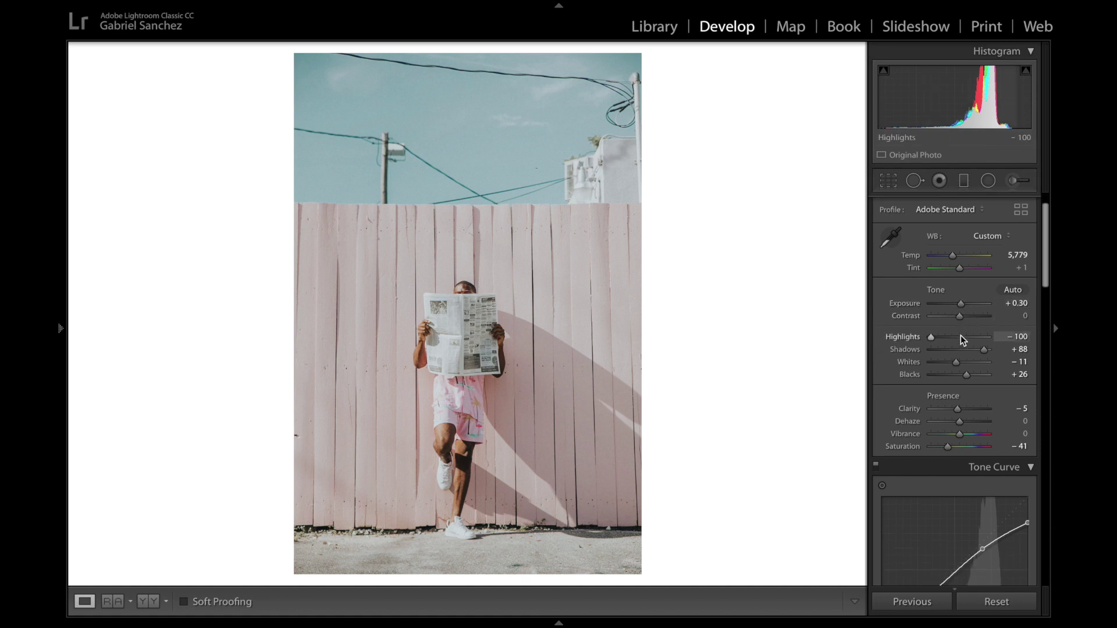
{"action": "scroll", "coordinate": [961, 335], "scroll_direction": "down", "scroll_amount": 1}
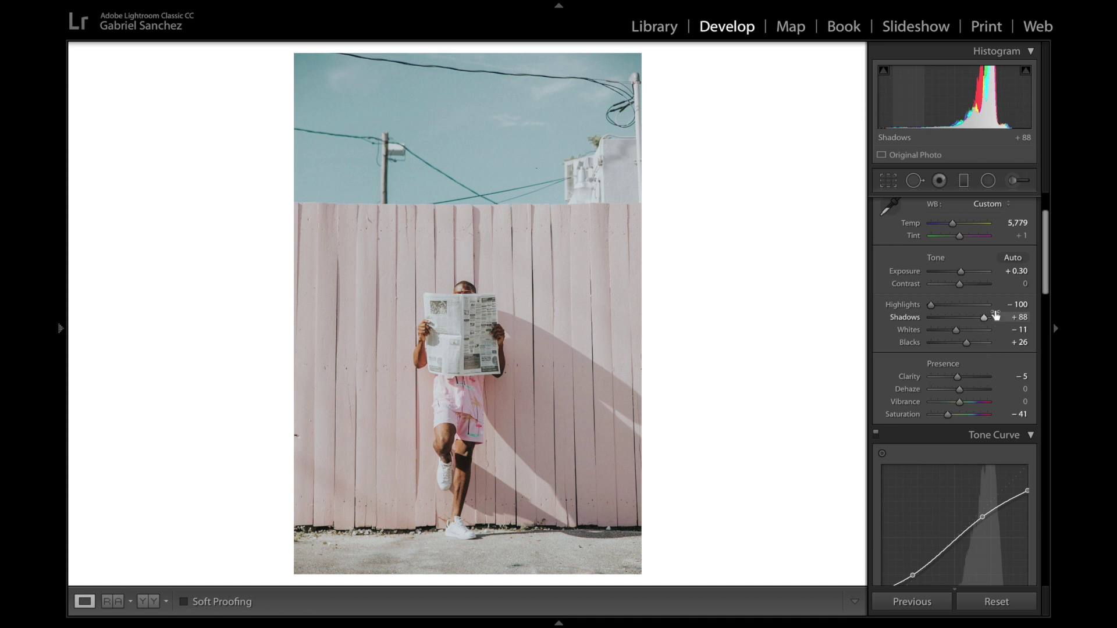
{"action": "left_click_drag", "start_coordinate": [986, 317], "coordinate": [985, 320]}
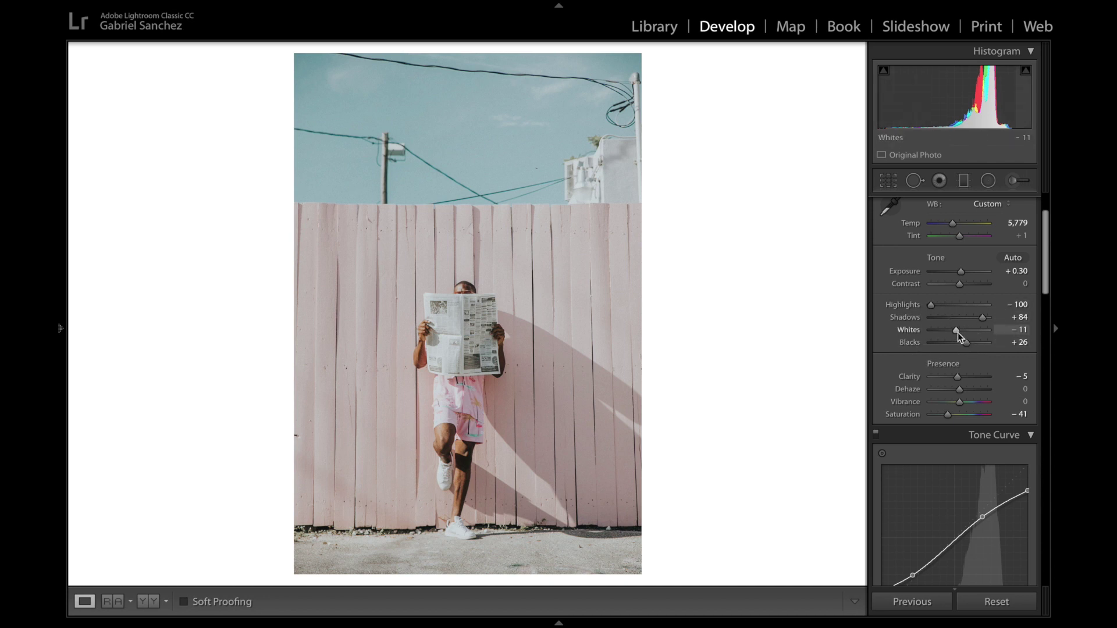
Review the photo's Presence, Tone Curve, HSL color and Split Toning settings.
{"action": "scroll", "coordinate": [947, 373], "scroll_direction": "down", "scroll_amount": 3}
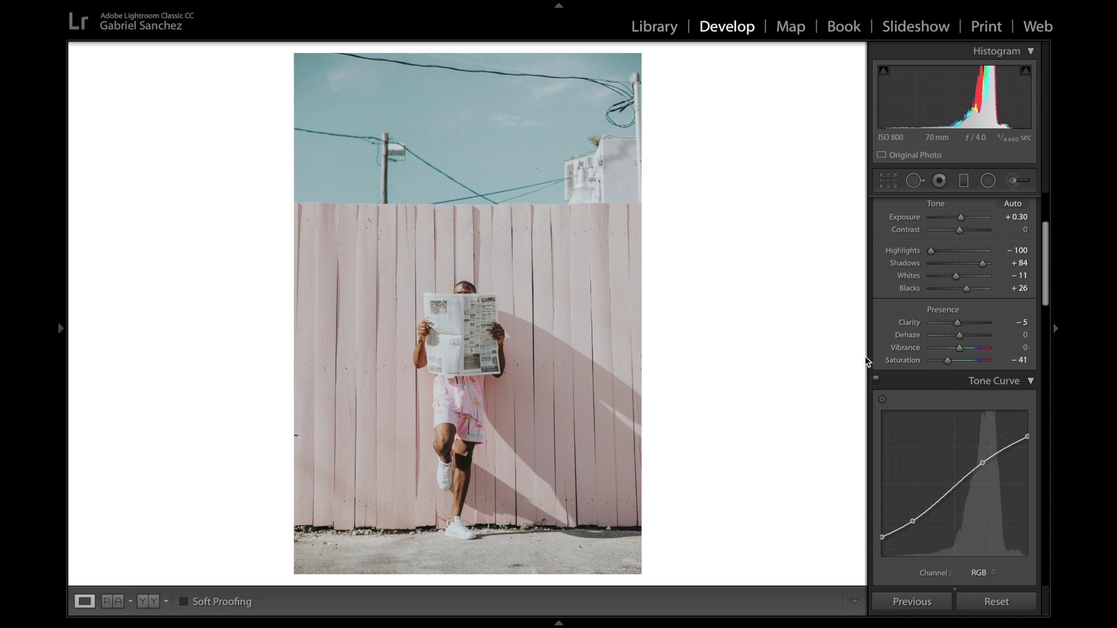
{"action": "scroll", "coordinate": [948, 416], "scroll_direction": "down", "scroll_amount": 10}
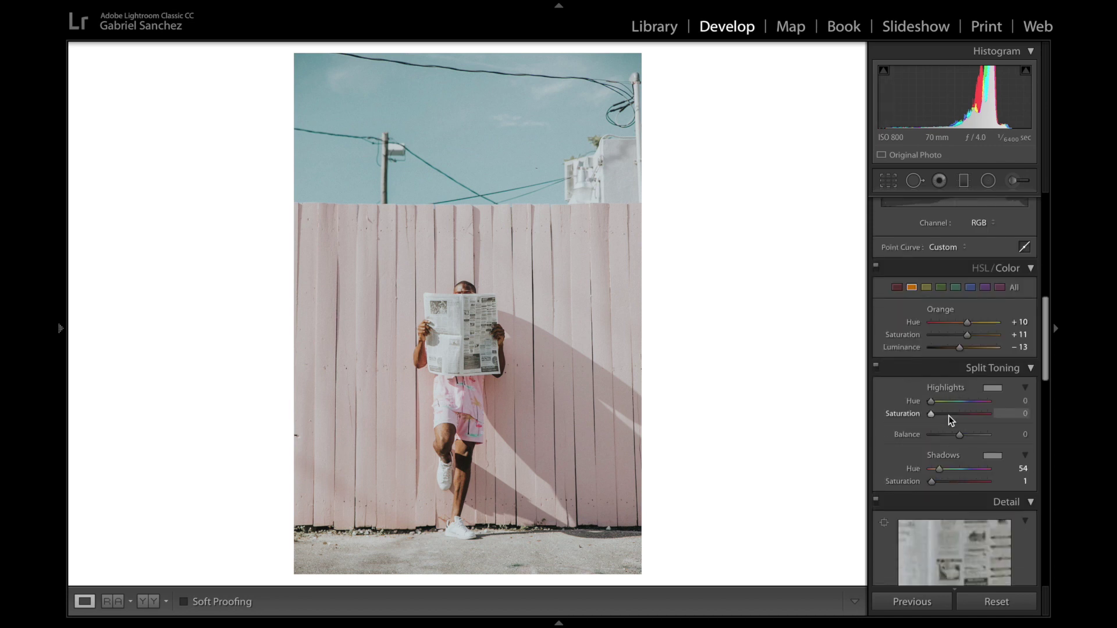
{"action": "scroll", "coordinate": [949, 448], "scroll_direction": "up", "scroll_amount": 4}
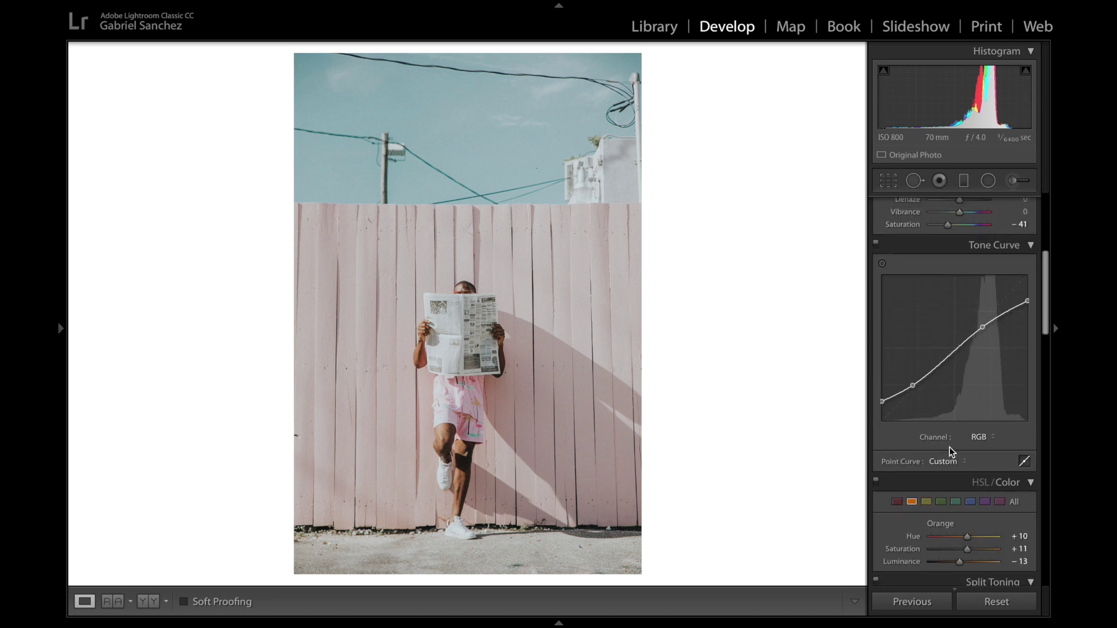
{"action": "scroll", "coordinate": [950, 448], "scroll_direction": "down", "scroll_amount": 3}
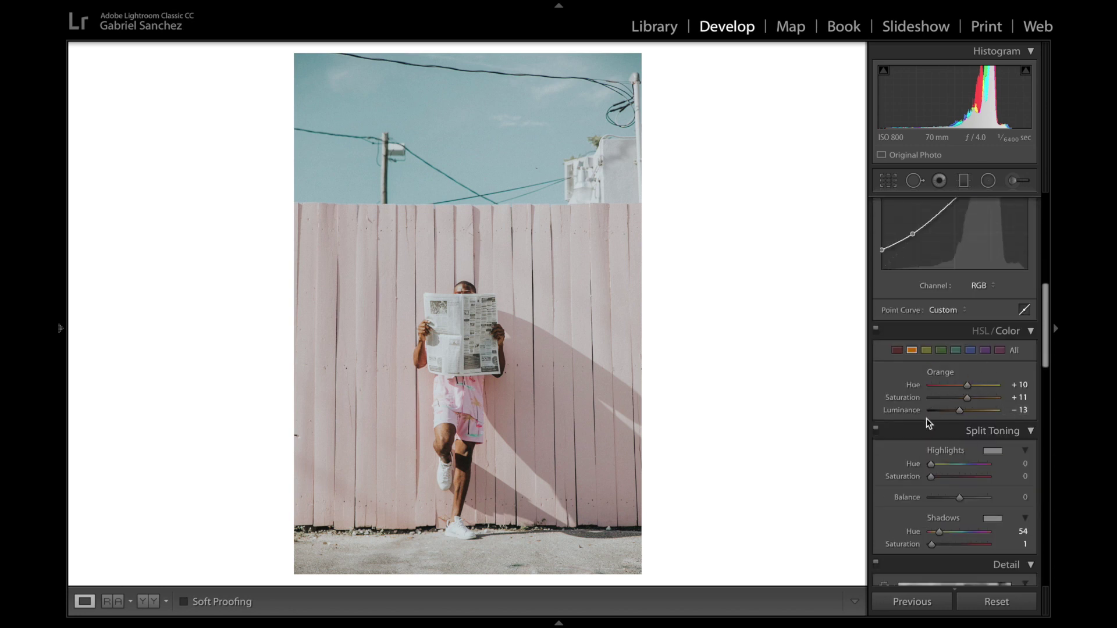
{"action": "scroll", "coordinate": [927, 418], "scroll_direction": "up", "scroll_amount": 3}
{"action": "scroll", "coordinate": [927, 419], "scroll_direction": "up", "scroll_amount": 1}
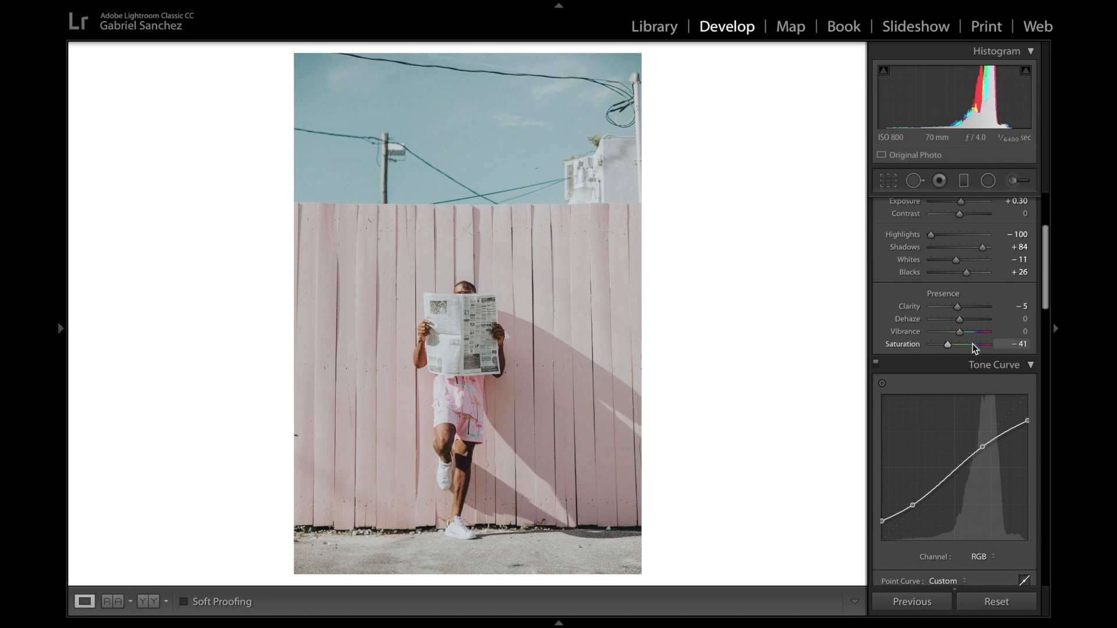
{"action": "scroll", "coordinate": [973, 343], "scroll_direction": "down", "scroll_amount": 1}
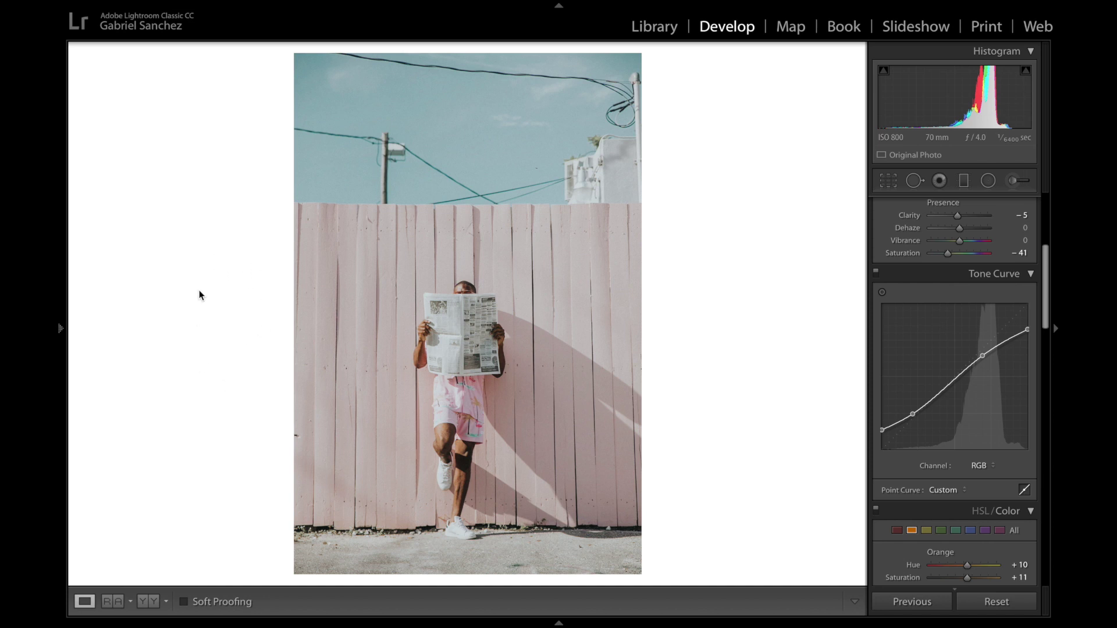
Inspect the man's newspaper, arms, shorts and legs and the surrounding fence at close zoom, and return to the full photo.
{"action": "left_click", "coordinate": [460, 345]}
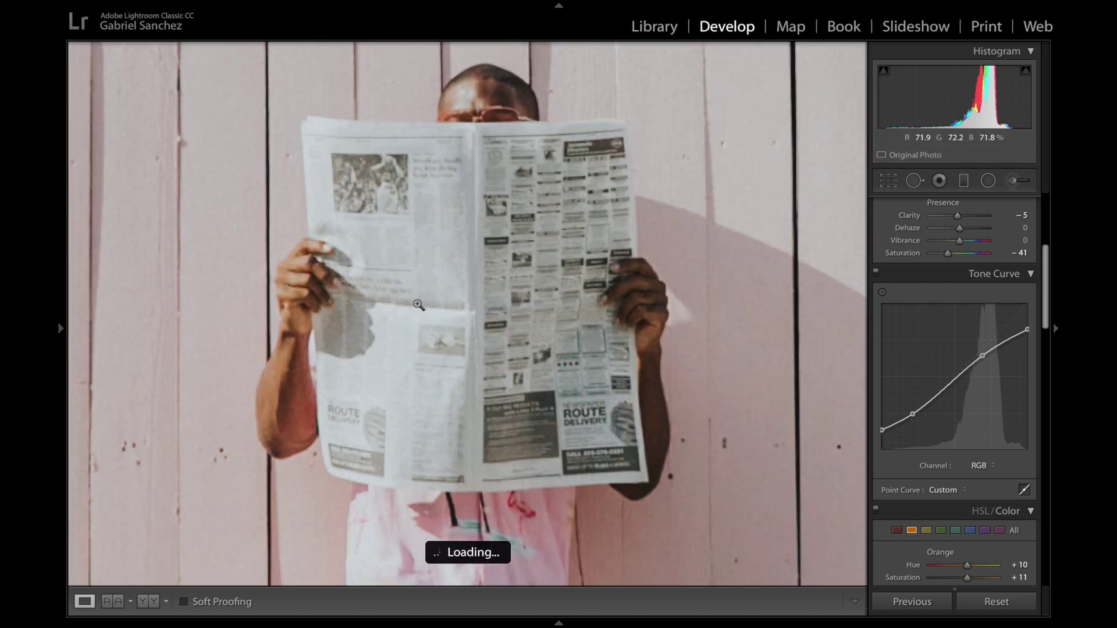
{"action": "left_click", "coordinate": [457, 318]}
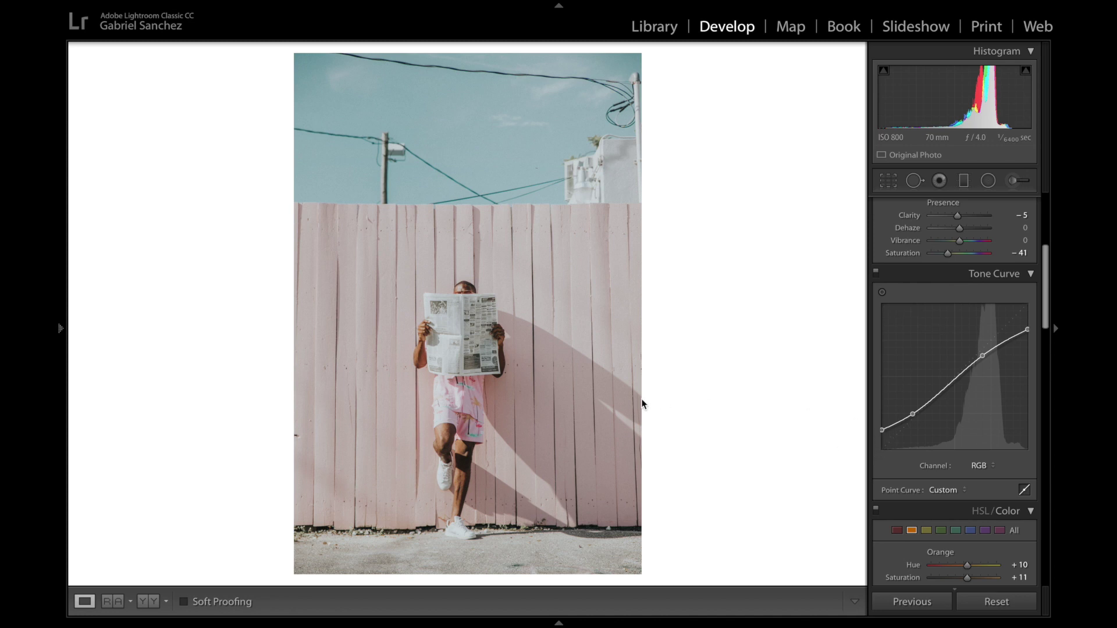
{"action": "left_click", "coordinate": [461, 460]}
{"action": "left_click_drag", "start_coordinate": [460, 460], "coordinate": [466, 412]}
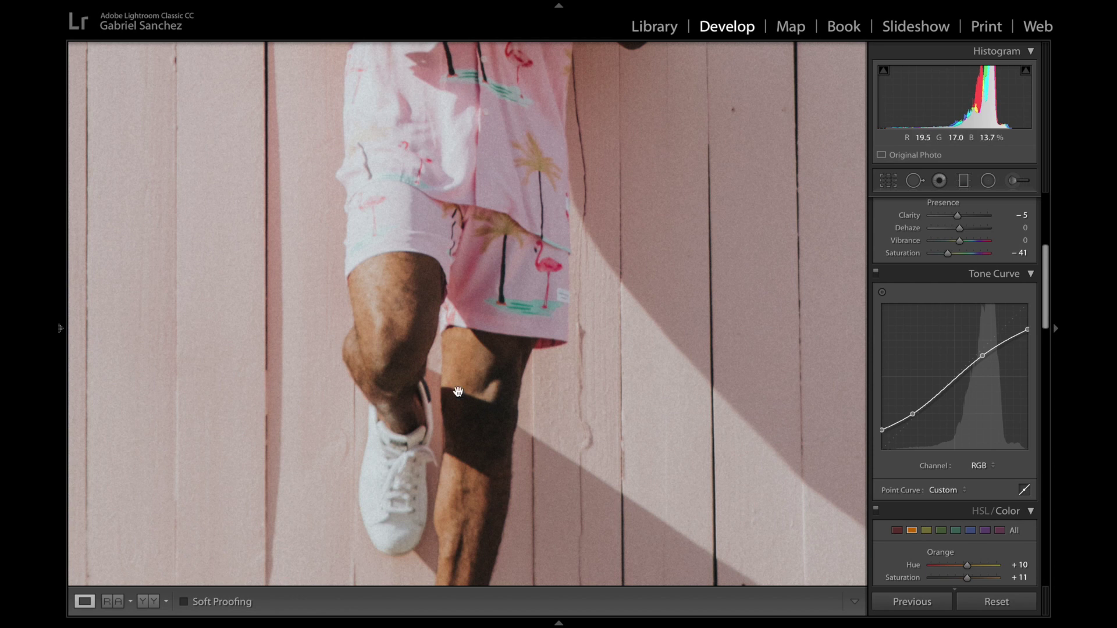
{"action": "left_click", "coordinate": [558, 339]}
{"action": "left_click", "coordinate": [676, 343]}
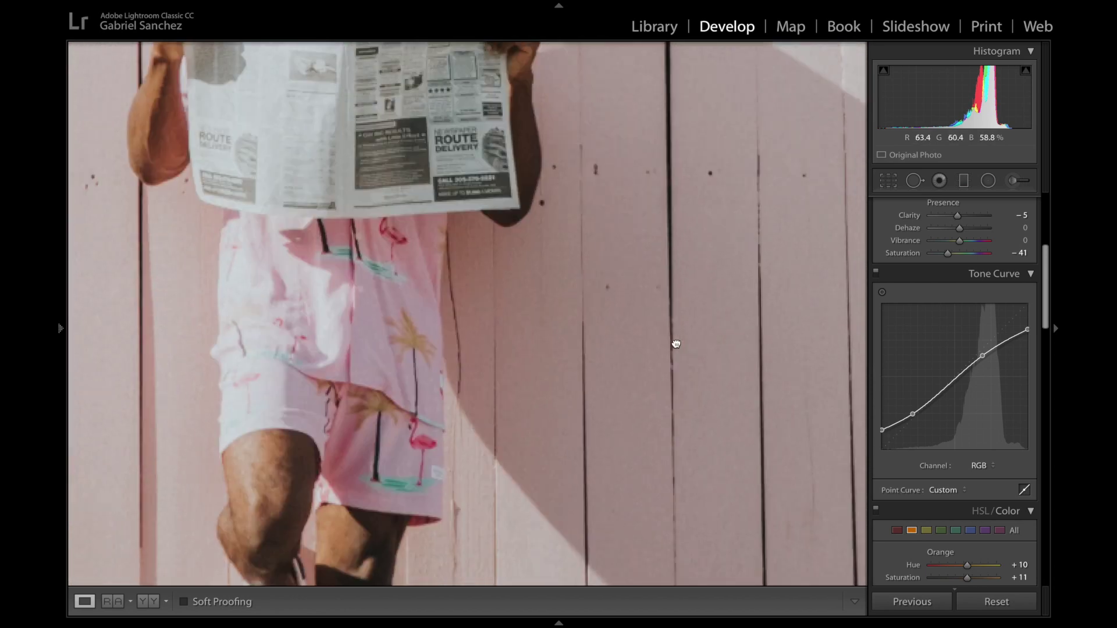
{"action": "left_click", "coordinate": [675, 343]}
{"action": "left_click", "coordinate": [655, 317]}
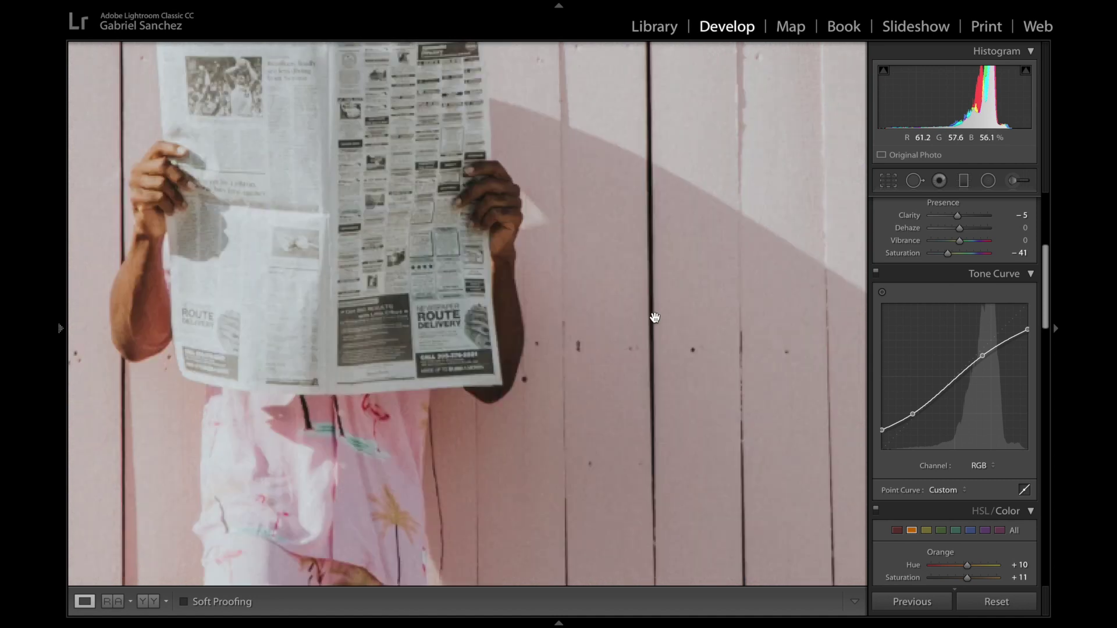
{"action": "left_click", "coordinate": [654, 318]}
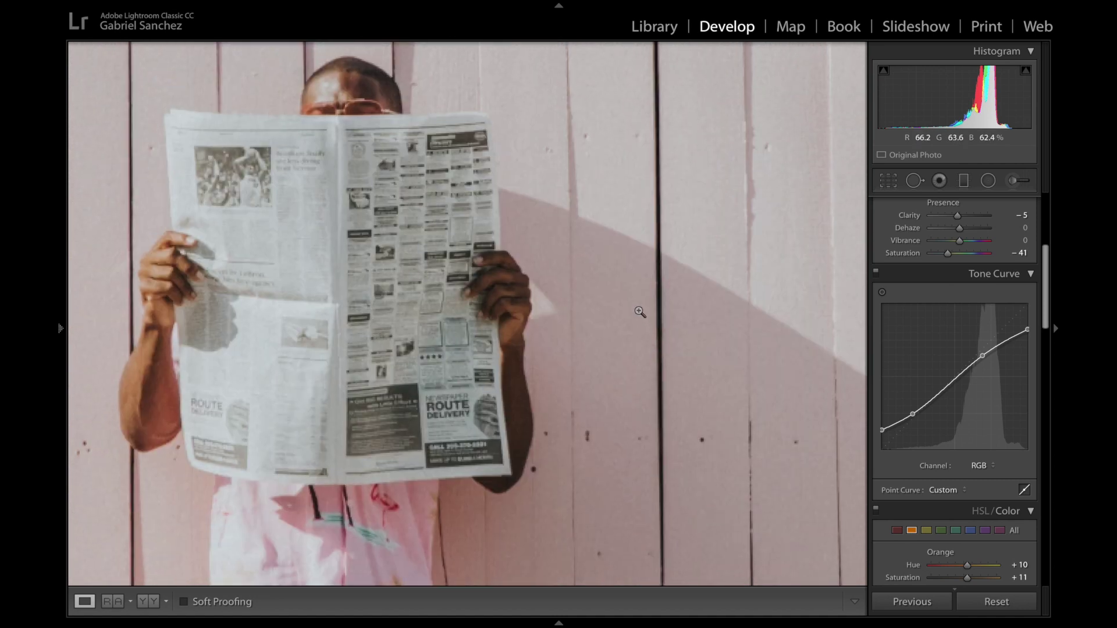
{"action": "left_click", "coordinate": [640, 312]}
{"action": "left_click", "coordinate": [640, 312]}
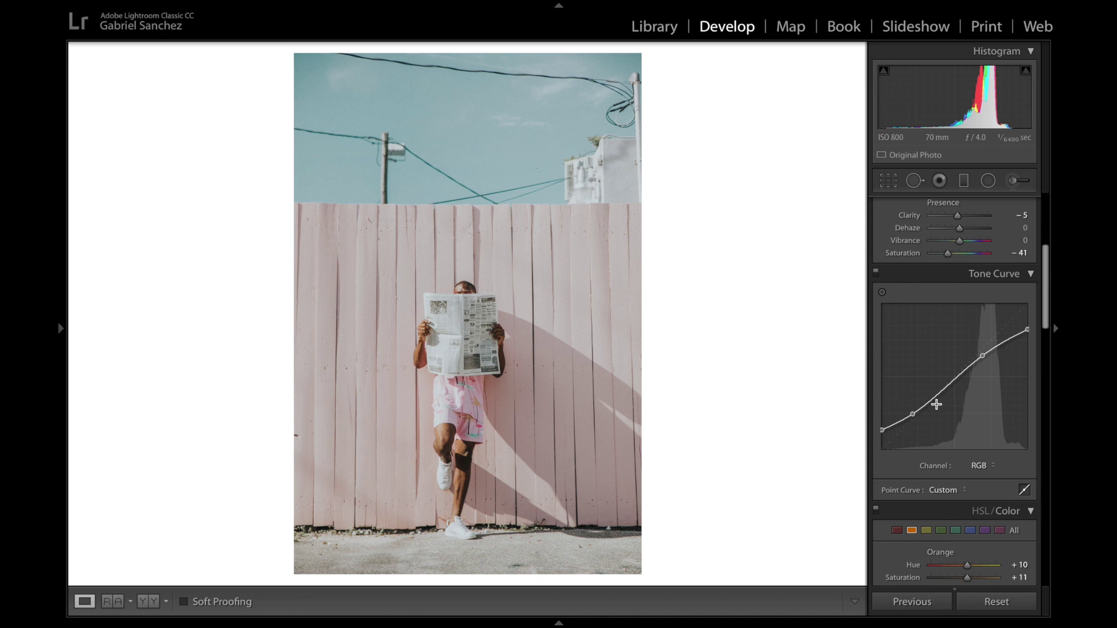
Try an orange luminance of −4 in the HSL color adjustments and undo the change.
{"action": "scroll", "coordinate": [936, 404], "scroll_direction": "down", "scroll_amount": 5}
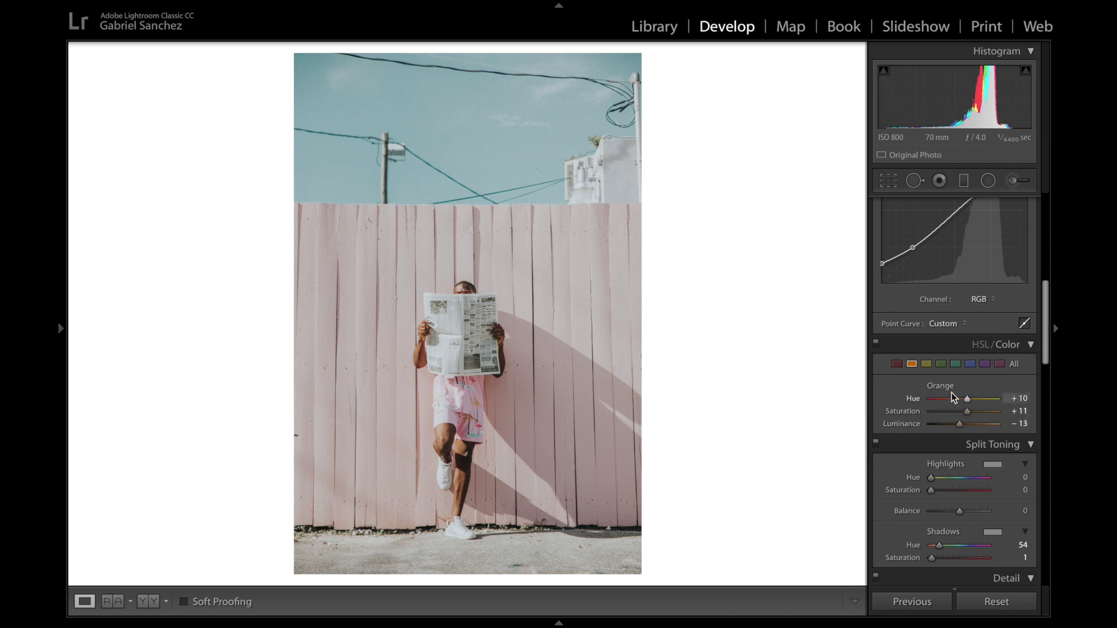
{"action": "left_click", "coordinate": [973, 423]}
{"action": "left_click_drag", "start_coordinate": [972, 423], "coordinate": [962, 430]}
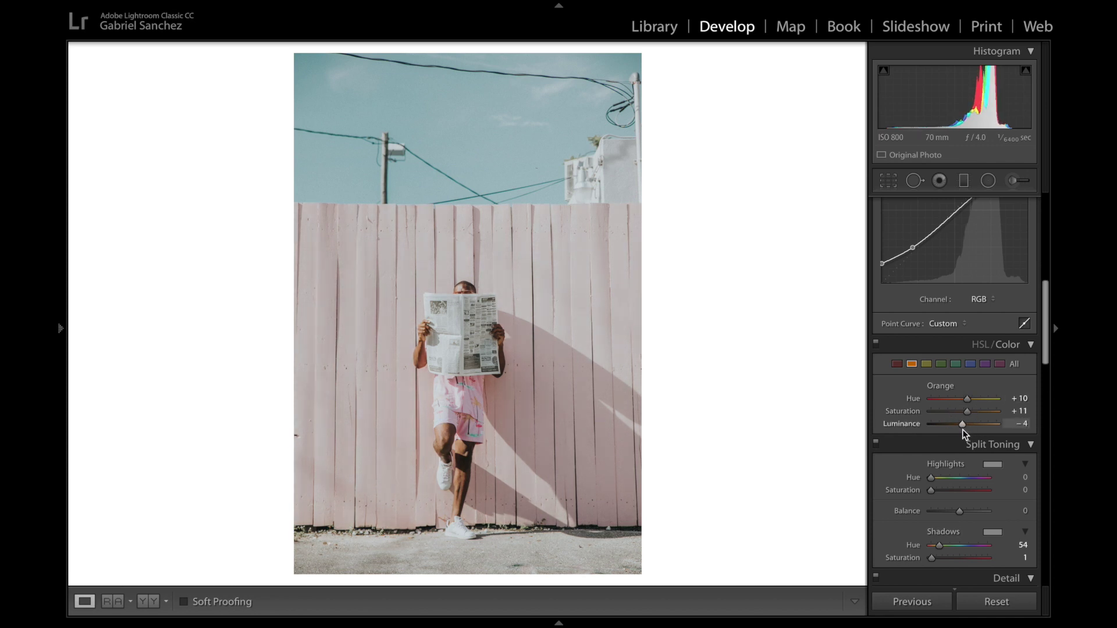
{"action": "key", "text": "ctrl+z"}
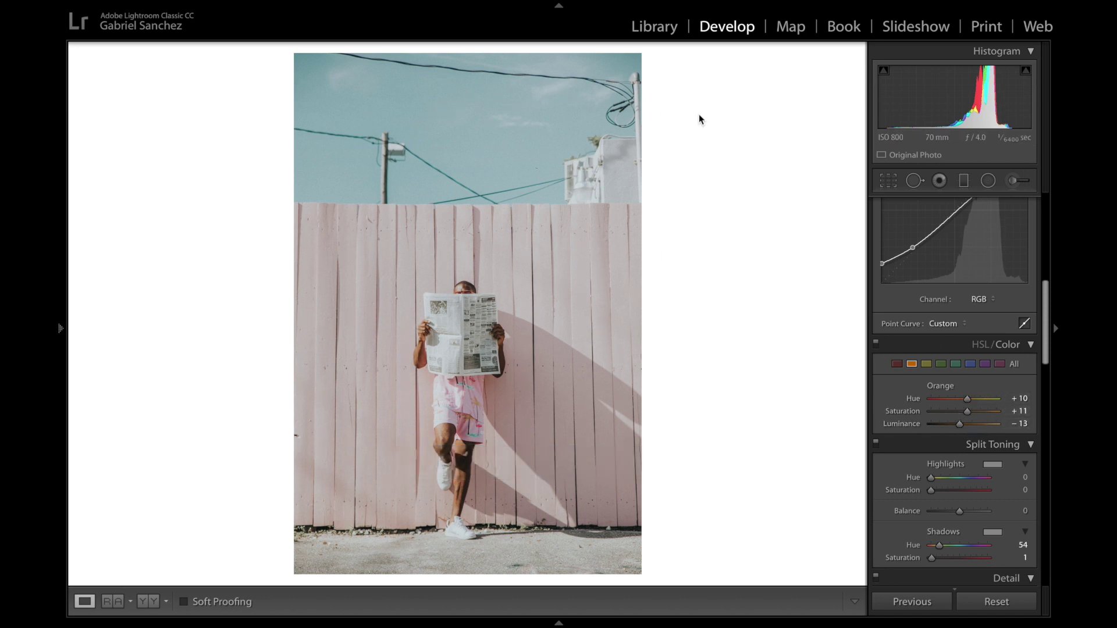
Adjust the green hue, and set the blue hue to −49 and the blue luminance to −58 in the HSL colors.
{"action": "left_click", "coordinate": [940, 364]}
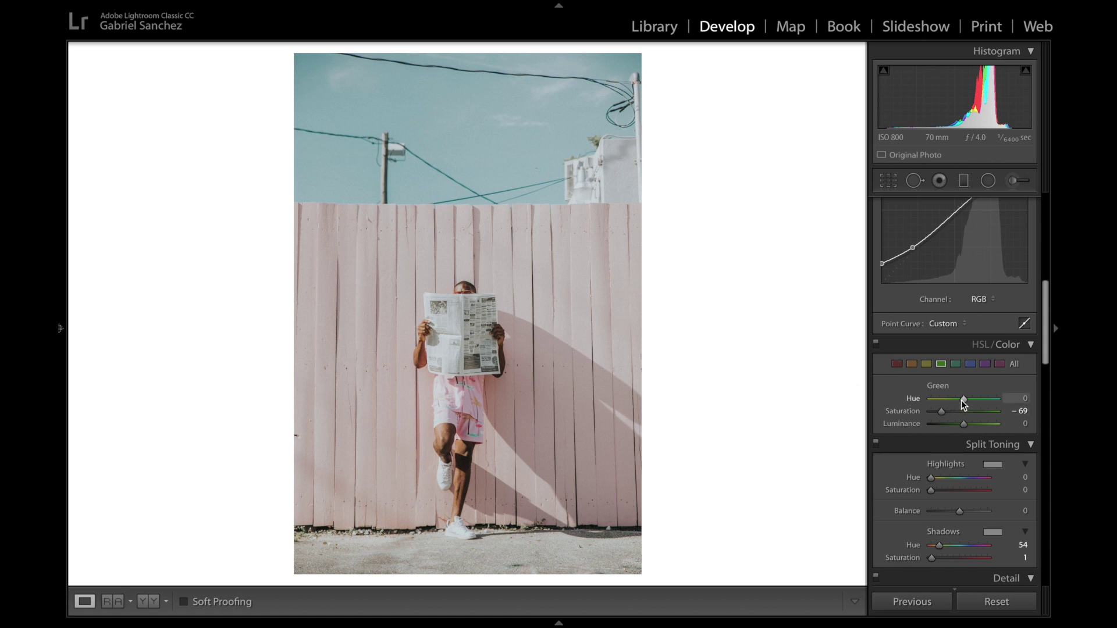
{"action": "mouse_move", "coordinate": [964, 400]}
{"action": "left_mouse_down"}
{"action": "mouse_move", "coordinate": [899, 405]}
{"action": "mouse_move", "coordinate": [952, 402]}
{"action": "left_mouse_up"}
{"action": "left_click", "coordinate": [969, 364]}
{"action": "left_click_drag", "start_coordinate": [953, 399], "coordinate": [965, 400]}
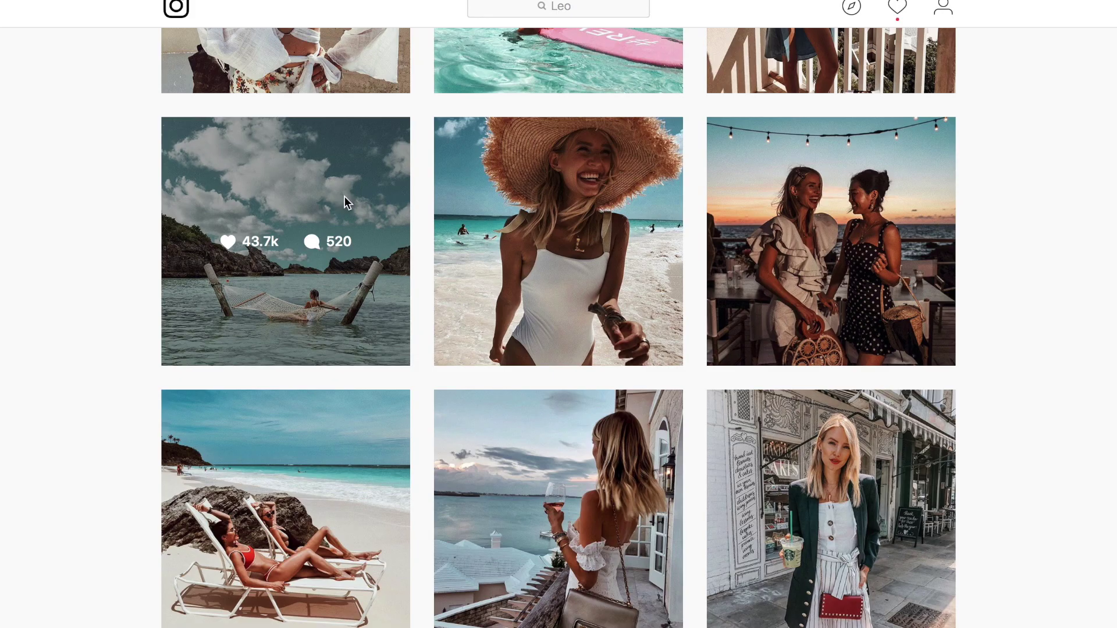
{"action": "left_click", "coordinate": [344, 197]}
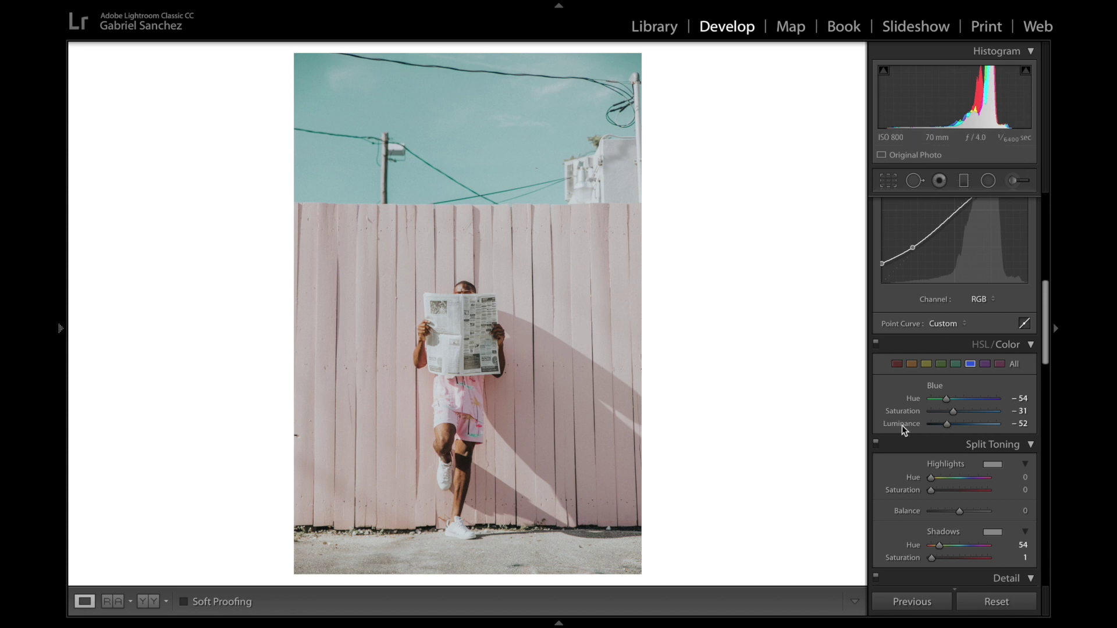
{"action": "left_click_drag", "start_coordinate": [945, 401], "coordinate": [945, 427]}
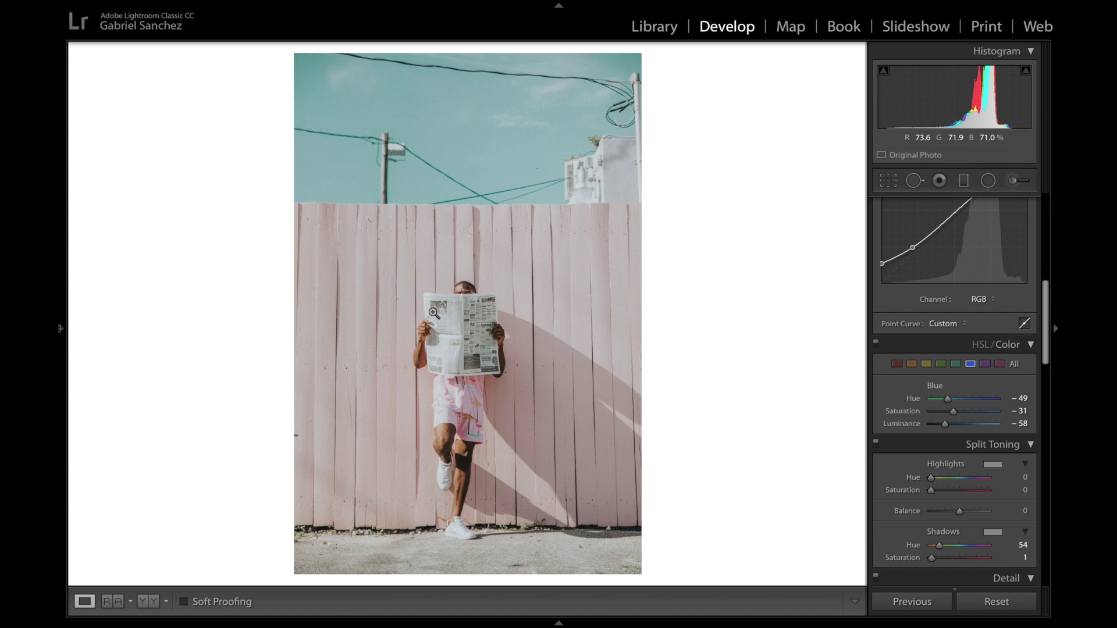
Review the Split Toning, Detail, Lens Corrections and Transform settings, and inspect the man's head and newspaper up close.
{"action": "scroll", "coordinate": [931, 407], "scroll_direction": "down", "scroll_amount": 2}
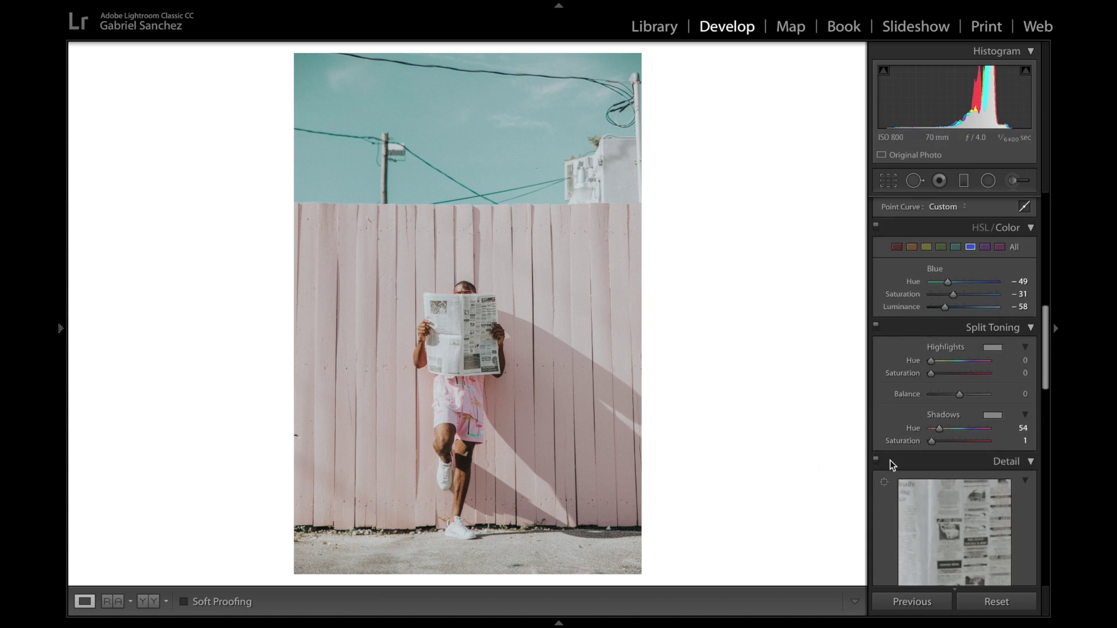
{"action": "scroll", "coordinate": [890, 459], "scroll_direction": "down", "scroll_amount": 3}
{"action": "scroll", "coordinate": [962, 274], "scroll_direction": "up", "scroll_amount": 3}
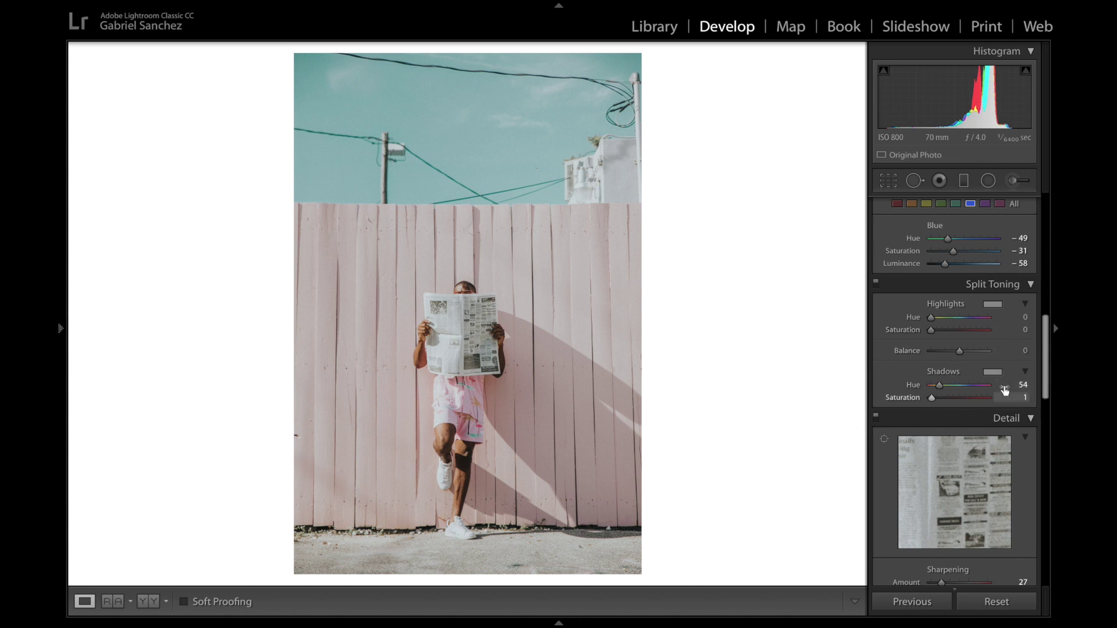
{"action": "scroll", "coordinate": [1002, 386], "scroll_direction": "down", "scroll_amount": 5}
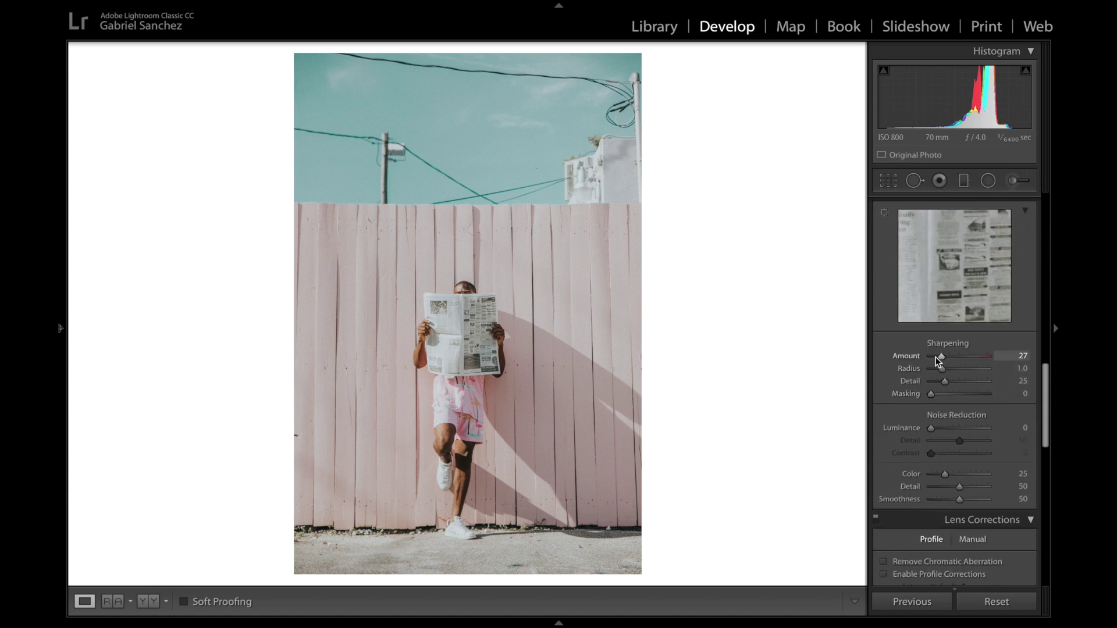
{"action": "left_click", "coordinate": [467, 291]}
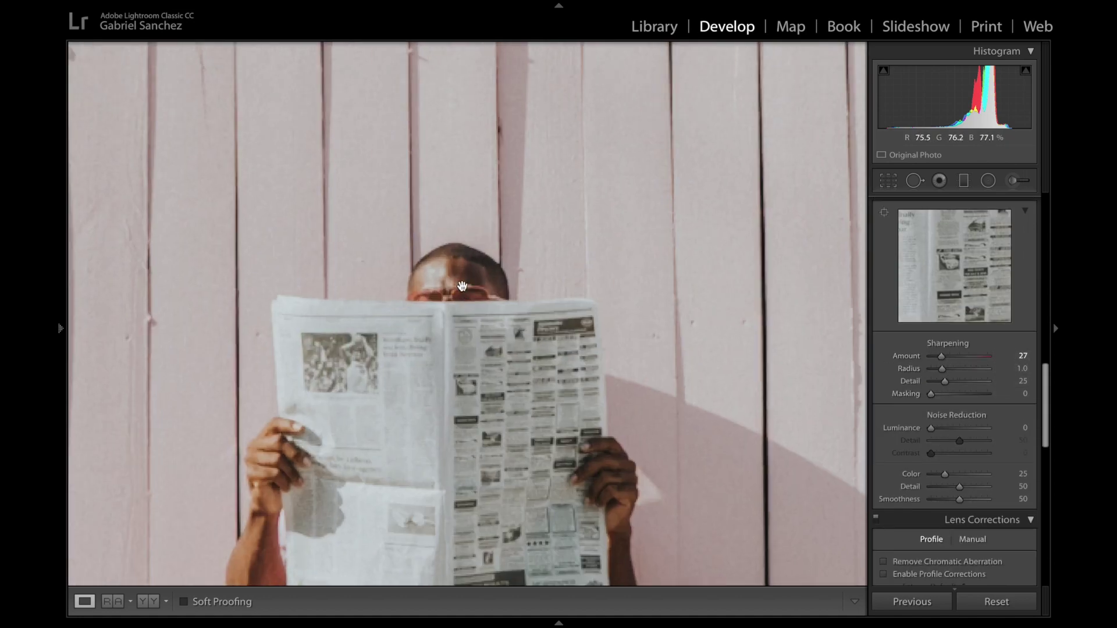
{"action": "scroll", "coordinate": [940, 502], "scroll_direction": "down", "scroll_amount": 4}
{"action": "scroll", "coordinate": [940, 502], "scroll_direction": "down", "scroll_amount": 3}
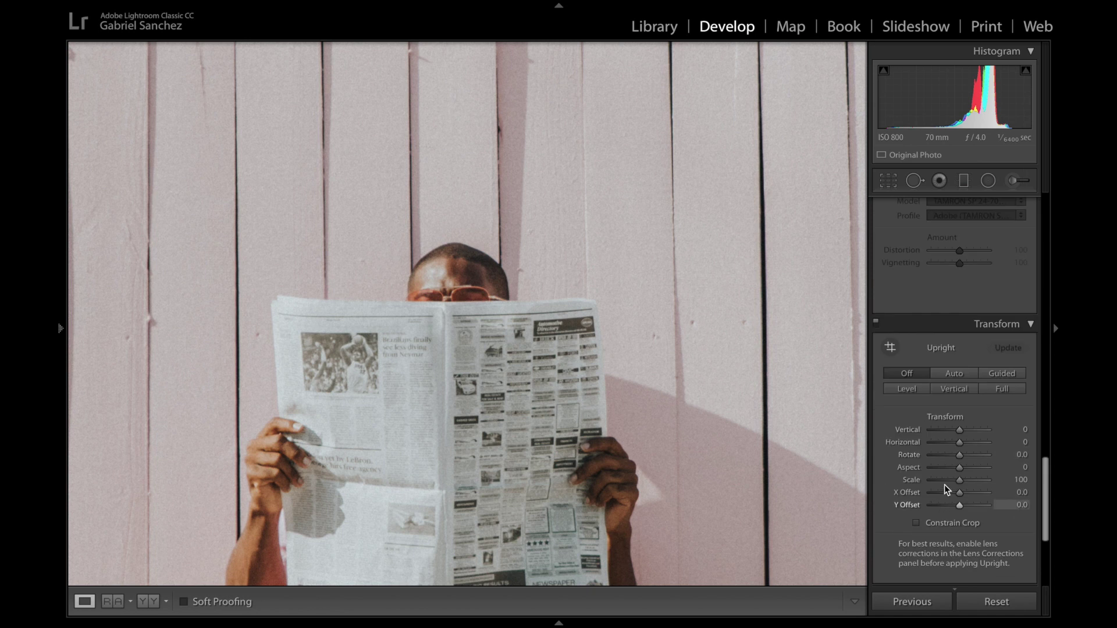
Review the Basic, Tone Curve, Detail, Lens Corrections, Transform and Effects grain settings, and return to the full photo.
{"action": "scroll", "coordinate": [972, 427], "scroll_direction": "up", "scroll_amount": 10}
{"action": "scroll", "coordinate": [971, 426], "scroll_direction": "up", "scroll_amount": 3}
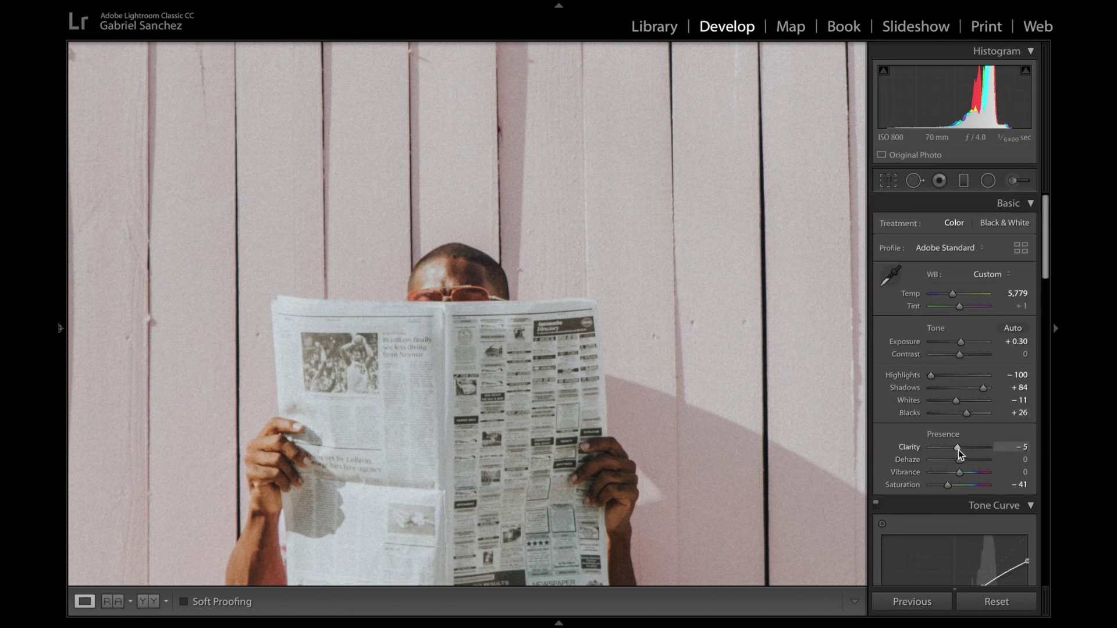
{"action": "scroll", "coordinate": [958, 448], "scroll_direction": "down", "scroll_amount": 5}
{"action": "scroll", "coordinate": [975, 378], "scroll_direction": "up", "scroll_amount": 4}
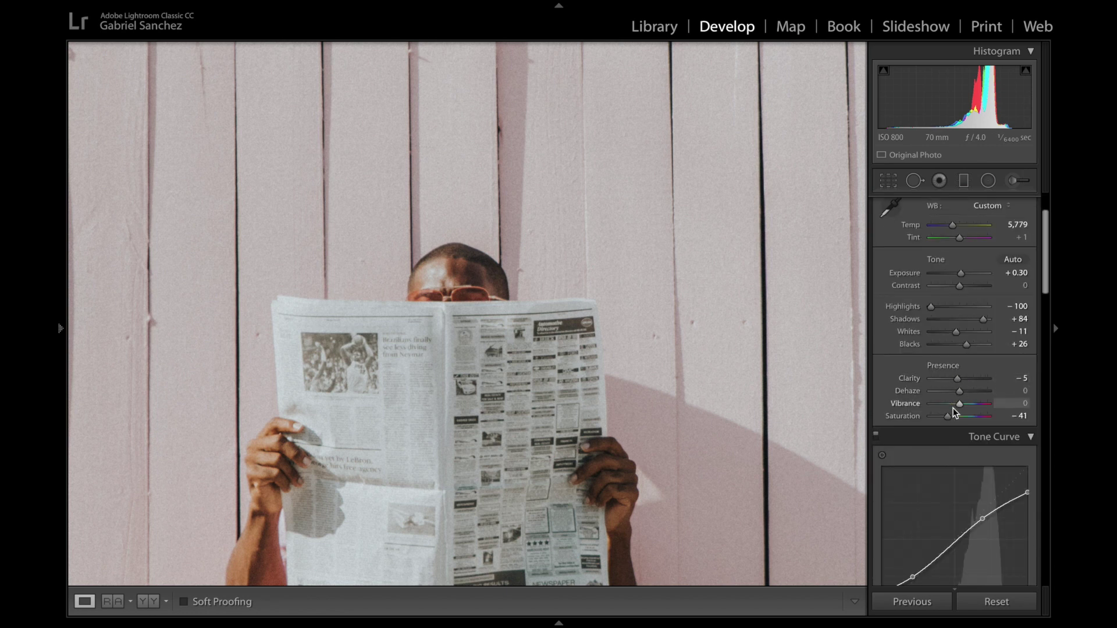
{"action": "scroll", "coordinate": [953, 409], "scroll_direction": "down", "scroll_amount": 6}
{"action": "scroll", "coordinate": [955, 413], "scroll_direction": "down", "scroll_amount": 7}
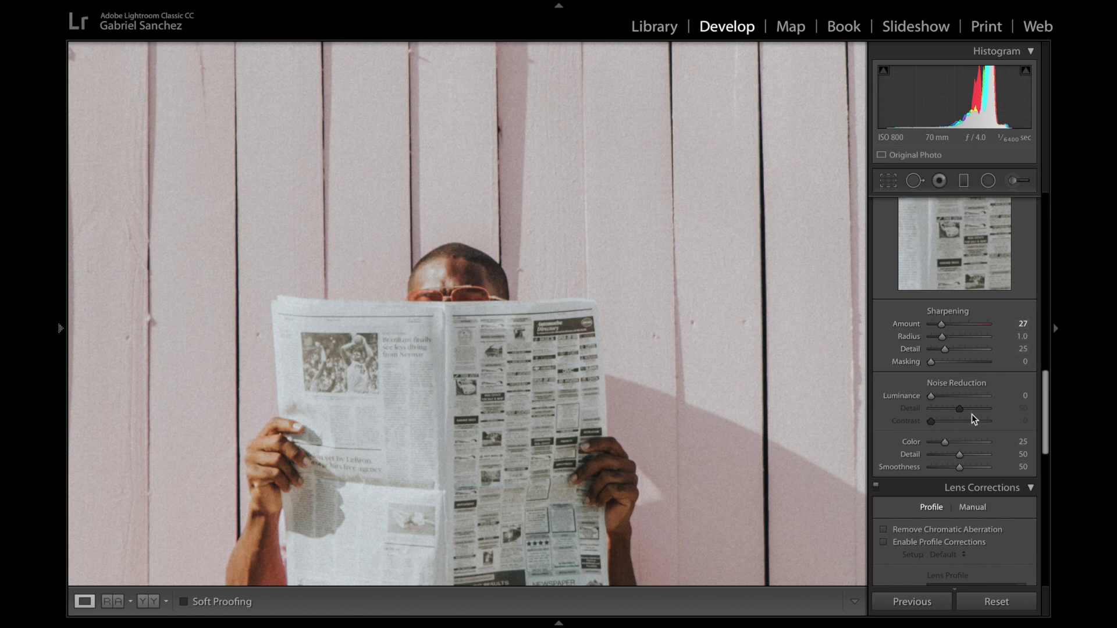
{"action": "scroll", "coordinate": [971, 415], "scroll_direction": "down", "scroll_amount": 2}
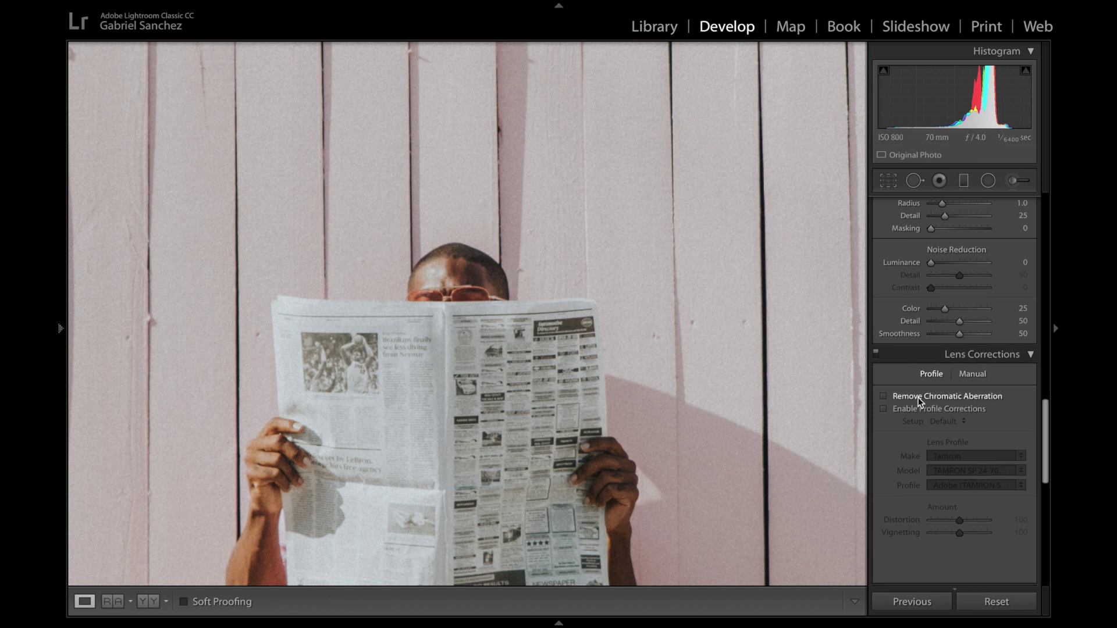
{"action": "scroll", "coordinate": [918, 397], "scroll_direction": "down", "scroll_amount": 5}
{"action": "scroll", "coordinate": [923, 372], "scroll_direction": "down", "scroll_amount": 2}
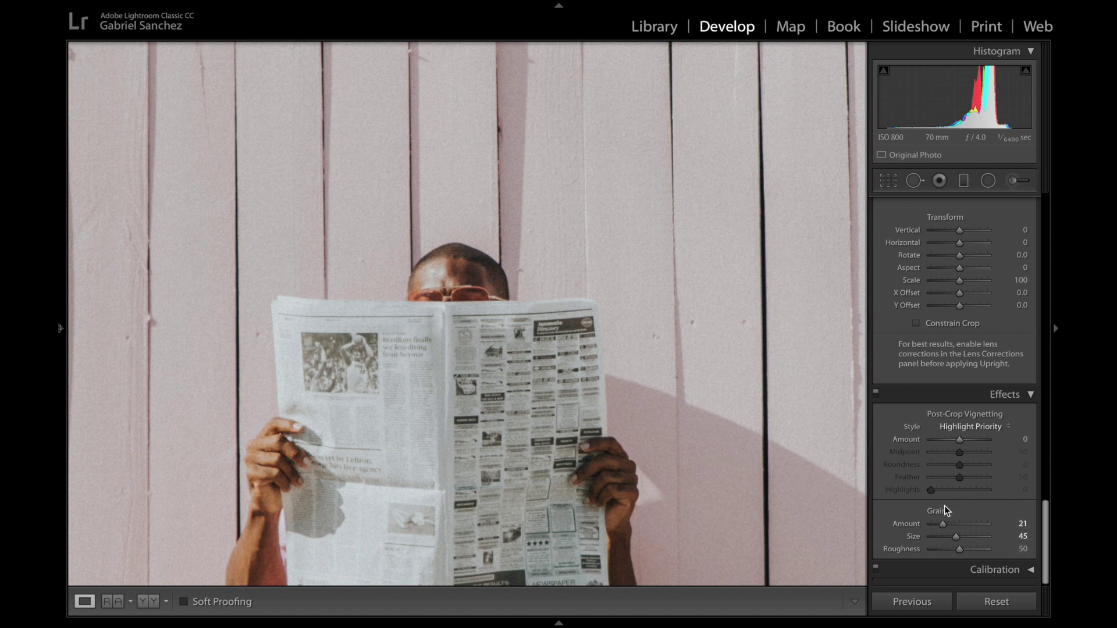
{"action": "left_click", "coordinate": [771, 376]}
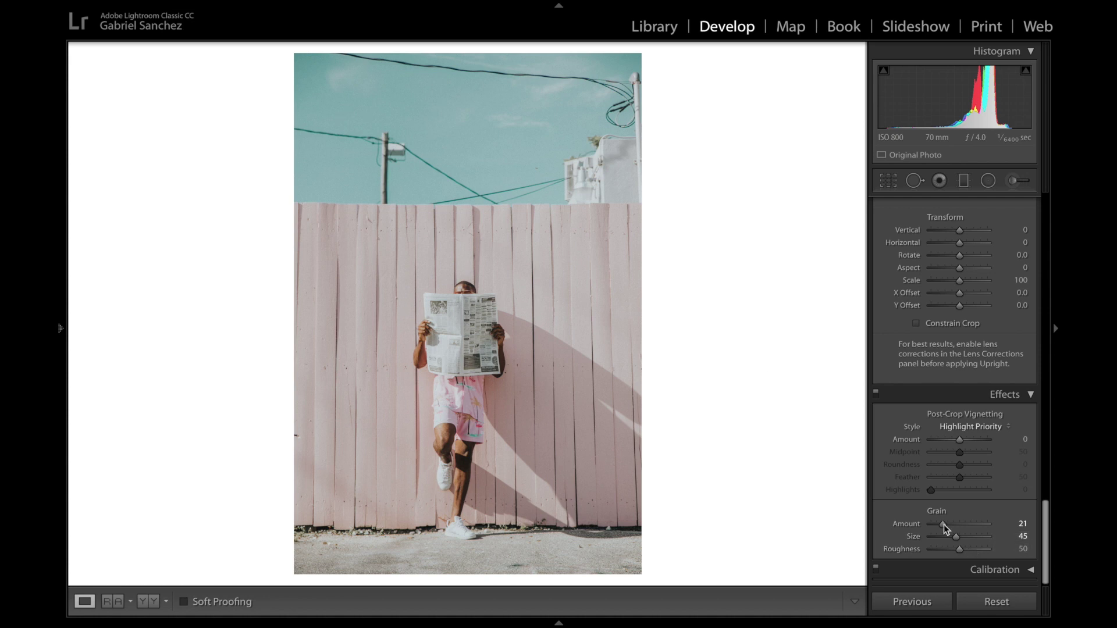
Try a grain amount of 0 while inspecting the man and newspaper up close, and undo the grain change.
{"action": "left_click_drag", "start_coordinate": [943, 523], "coordinate": [870, 526]}
{"action": "left_click", "coordinate": [454, 317]}
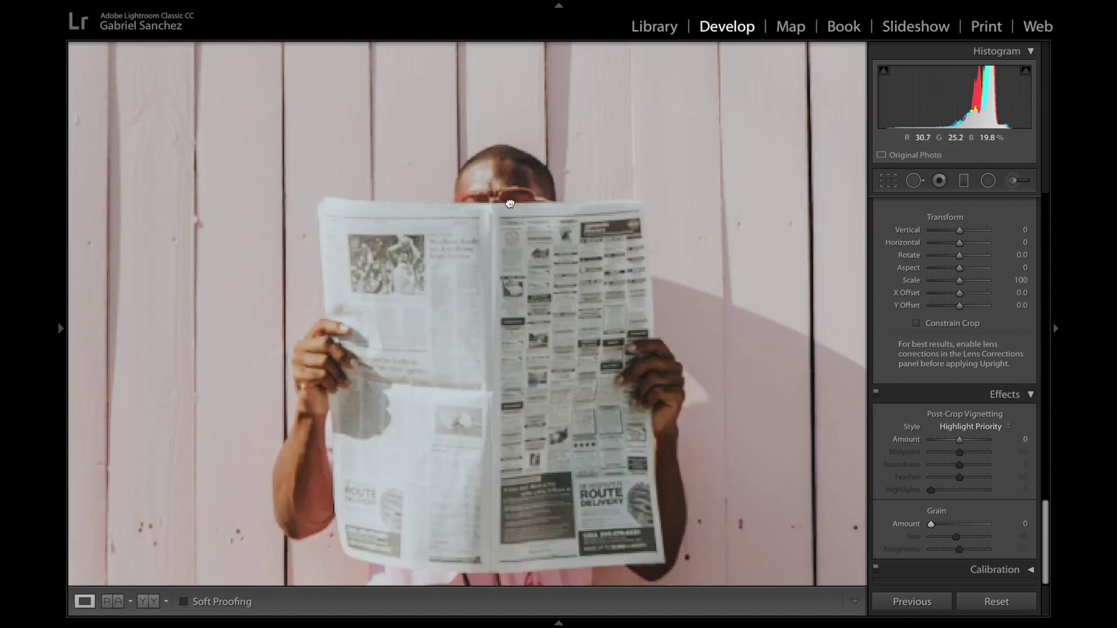
{"action": "left_click_drag", "start_coordinate": [510, 203], "coordinate": [510, 226]}
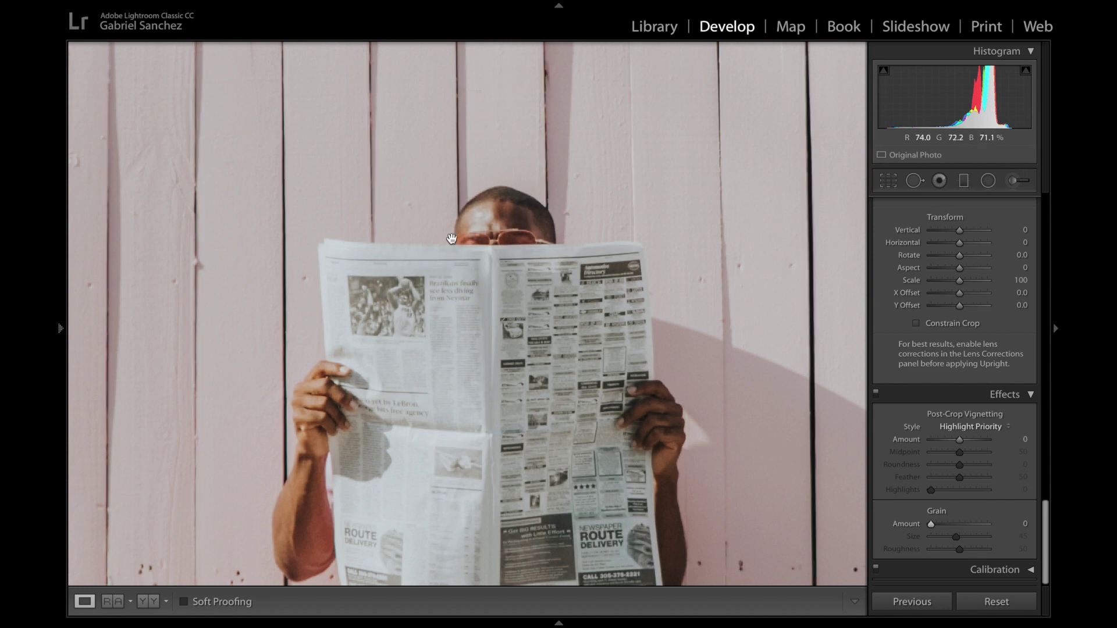
{"action": "left_click", "coordinate": [741, 324]}
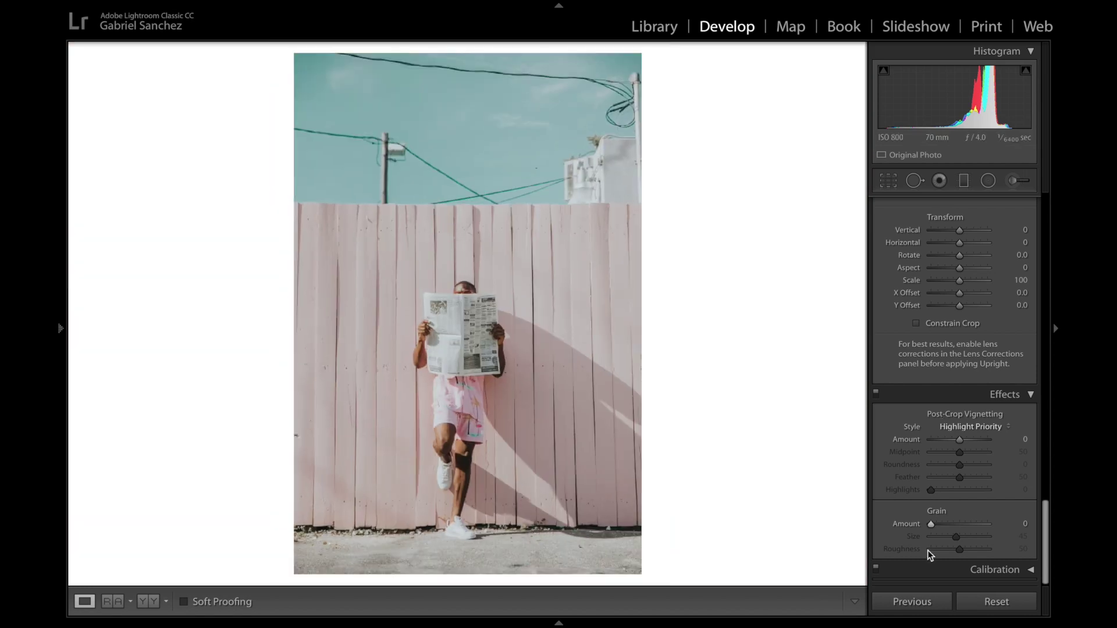
{"action": "key", "text": "ctrl+z"}
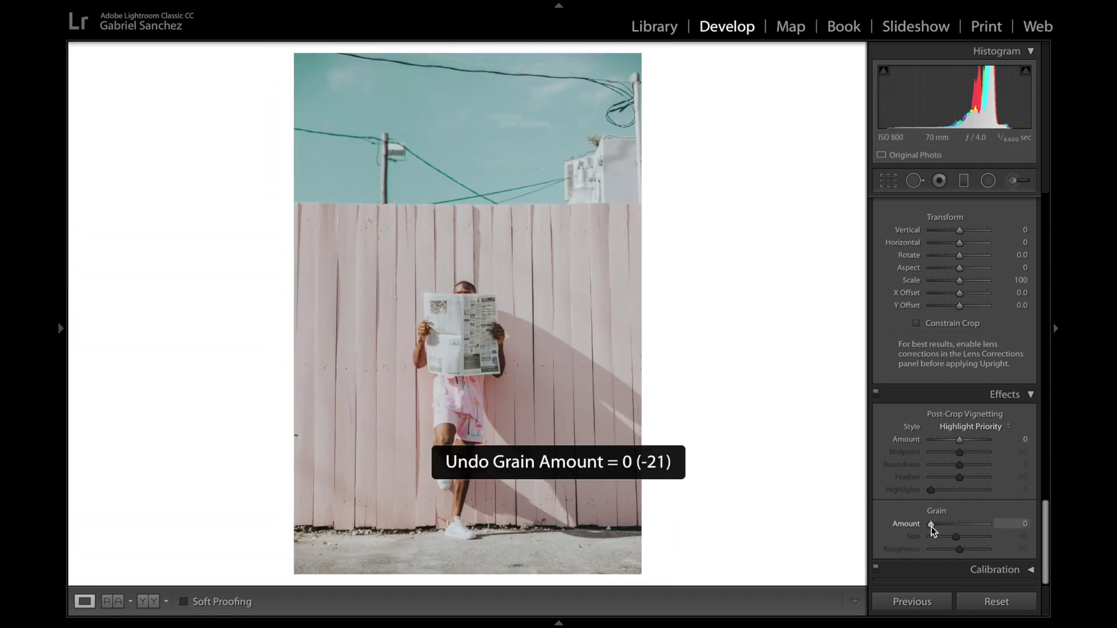
{"action": "key", "text": "ctrl+y"}
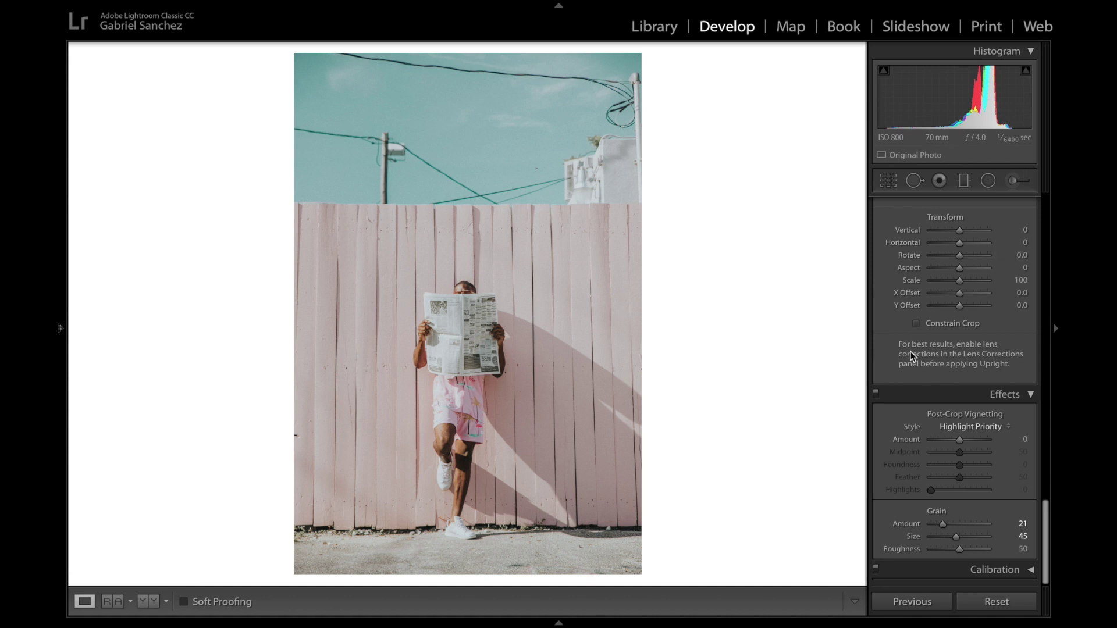
Return to the Basic settings to review the white balance, tone and presence adjustments.
{"action": "scroll", "coordinate": [910, 356], "scroll_direction": "up", "scroll_amount": 10}
{"action": "scroll", "coordinate": [912, 355], "scroll_direction": "up", "scroll_amount": 12}
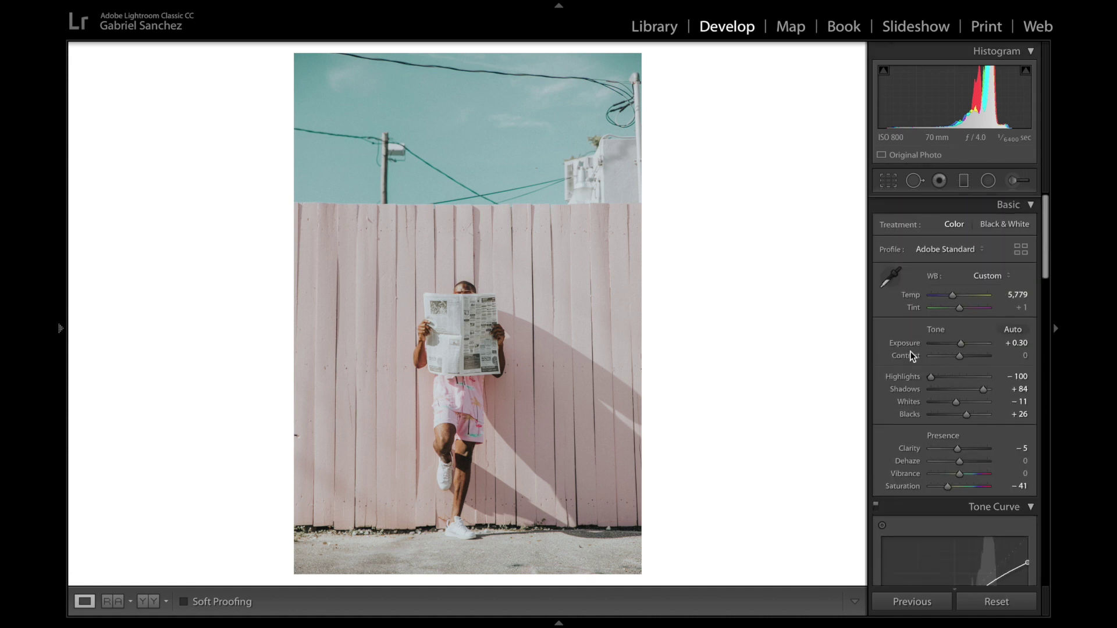